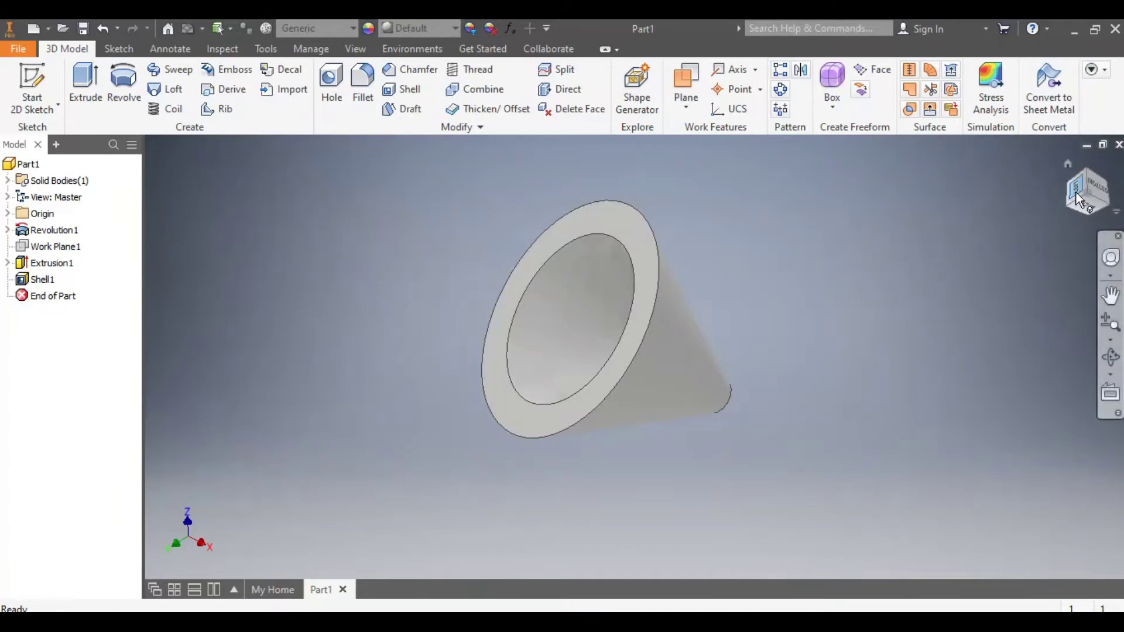
# Orbit the finished hollow cone shell to look into its open wide end
pyautogui.moveTo(615, 343)
pyautogui.mouseDown()
pyautogui.moveTo(645, 359)
pyautogui.moveTo(1019, 257)
pyautogui.moveTo(918, 236)
pyautogui.moveTo(1040, 268)
pyautogui.mouseUp()
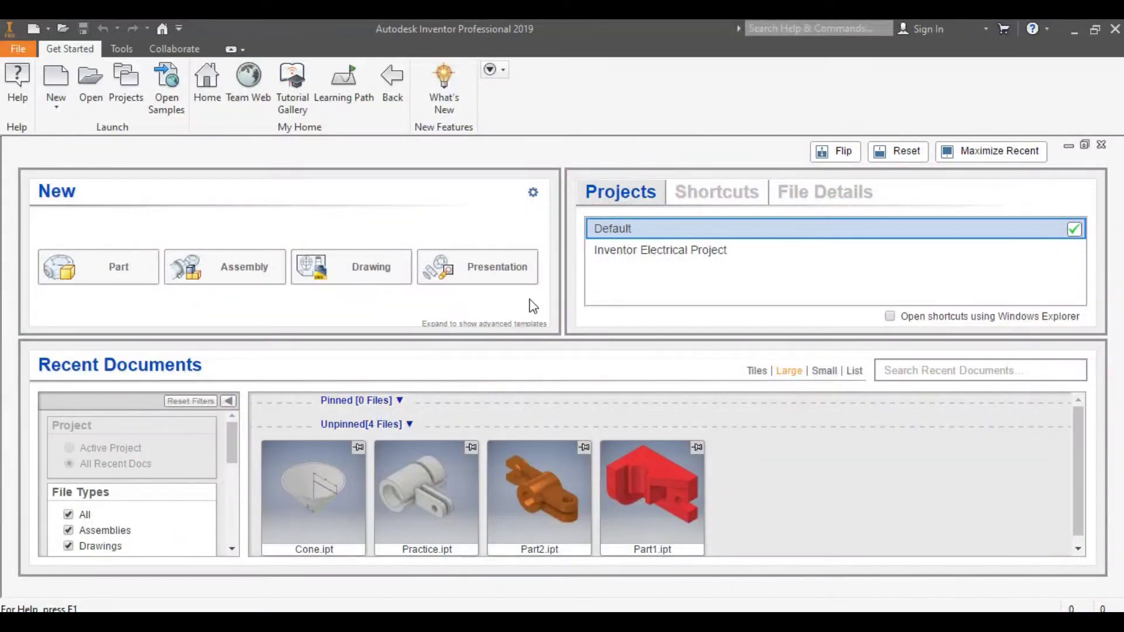
# Create Part1 from the Metric Standard (mm).ipt template
pyautogui.click(60, 109)
pyautogui.click(87, 149)
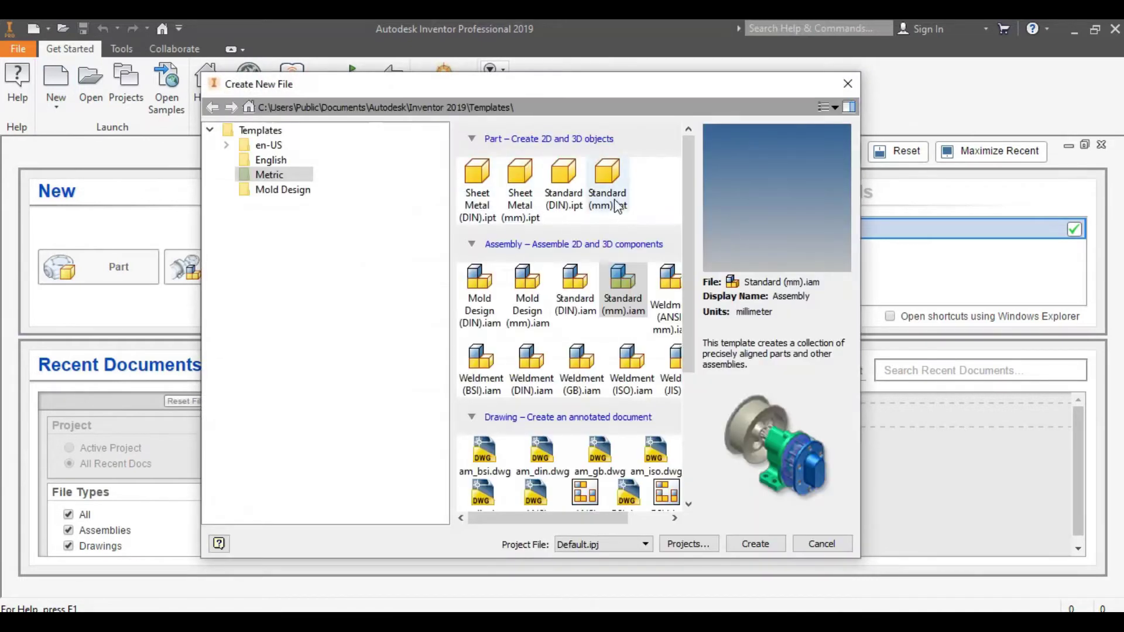
pyautogui.click(608, 197)
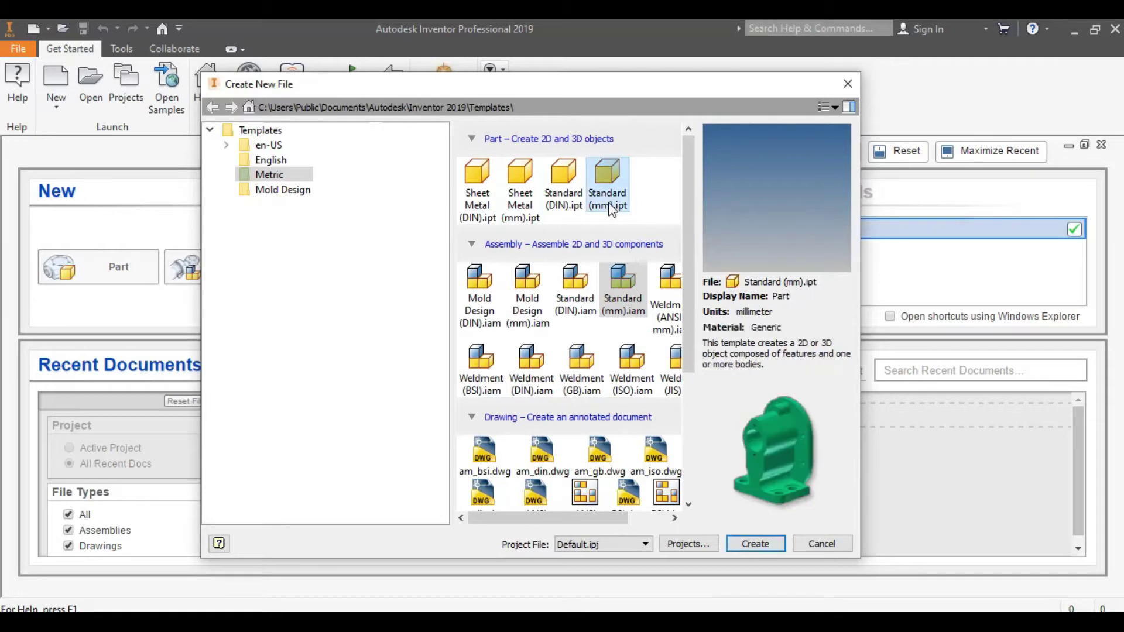
pyautogui.click(753, 545)
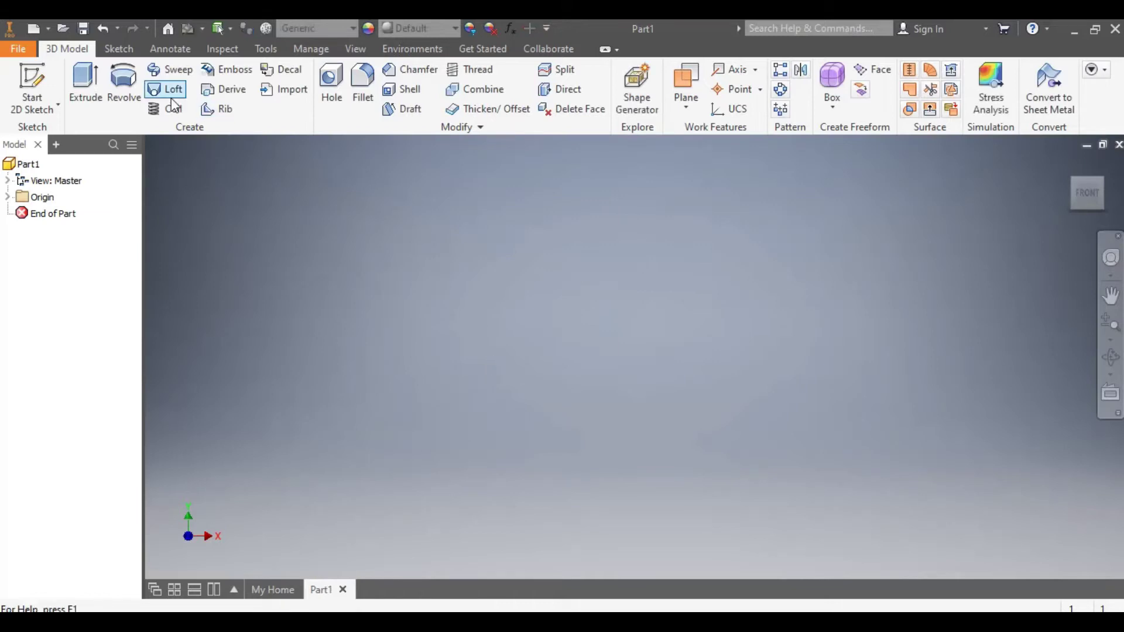
# Start Sketch1 on the part's XY plane
pyautogui.click(35, 83)
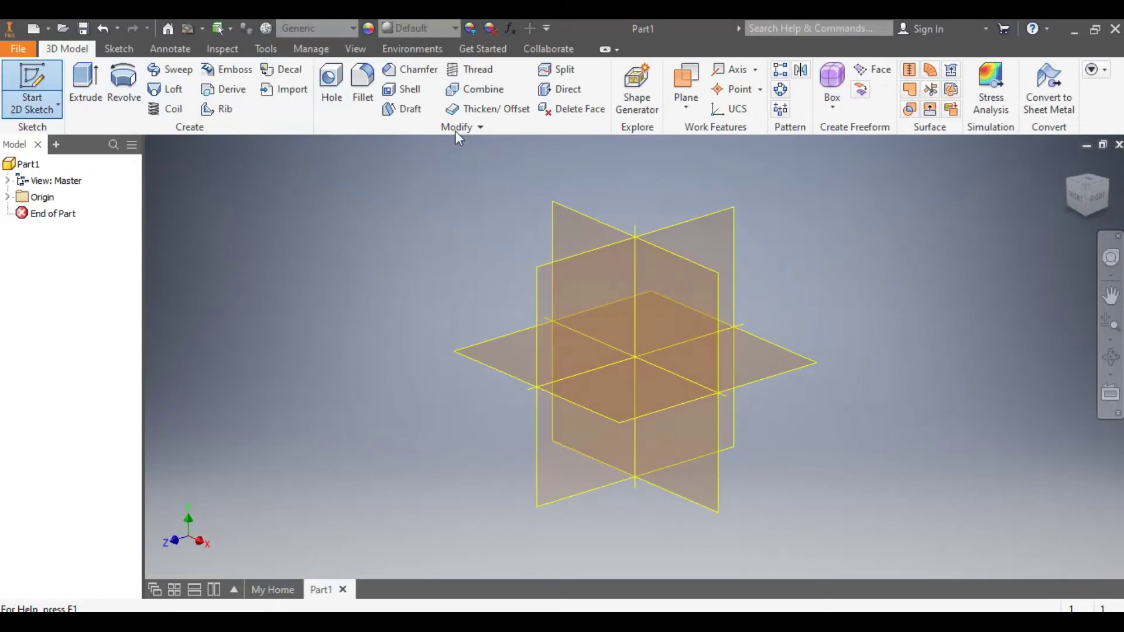
pyautogui.click(565, 220)
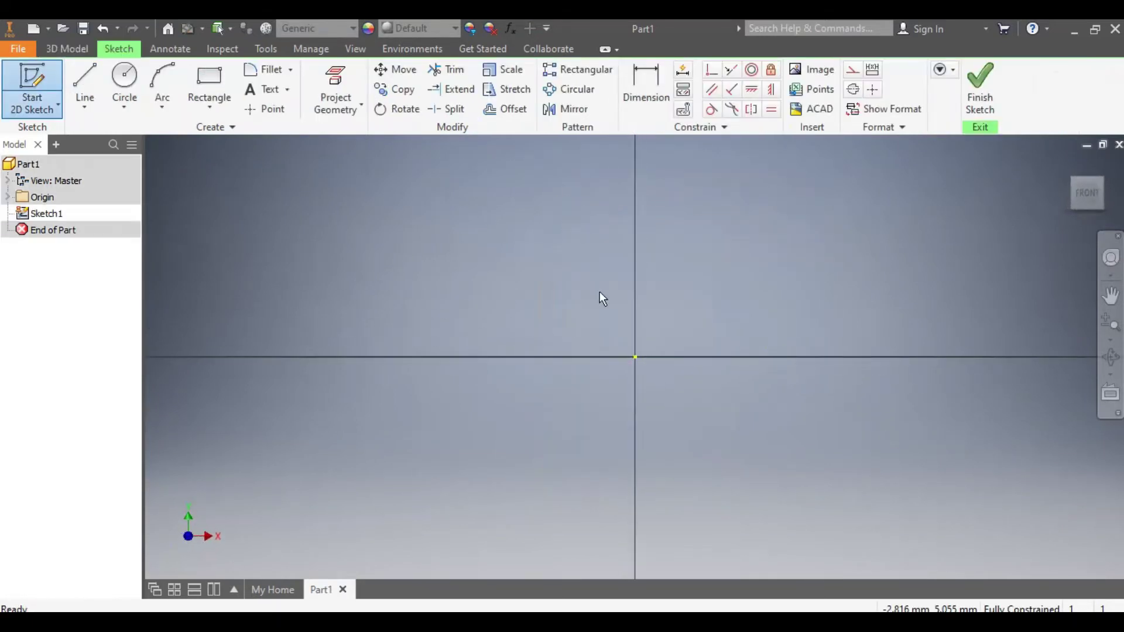
# Sketch a closed right triangle with a 15 mm horizontal base from the origin, then finish
pyautogui.click(82, 84)
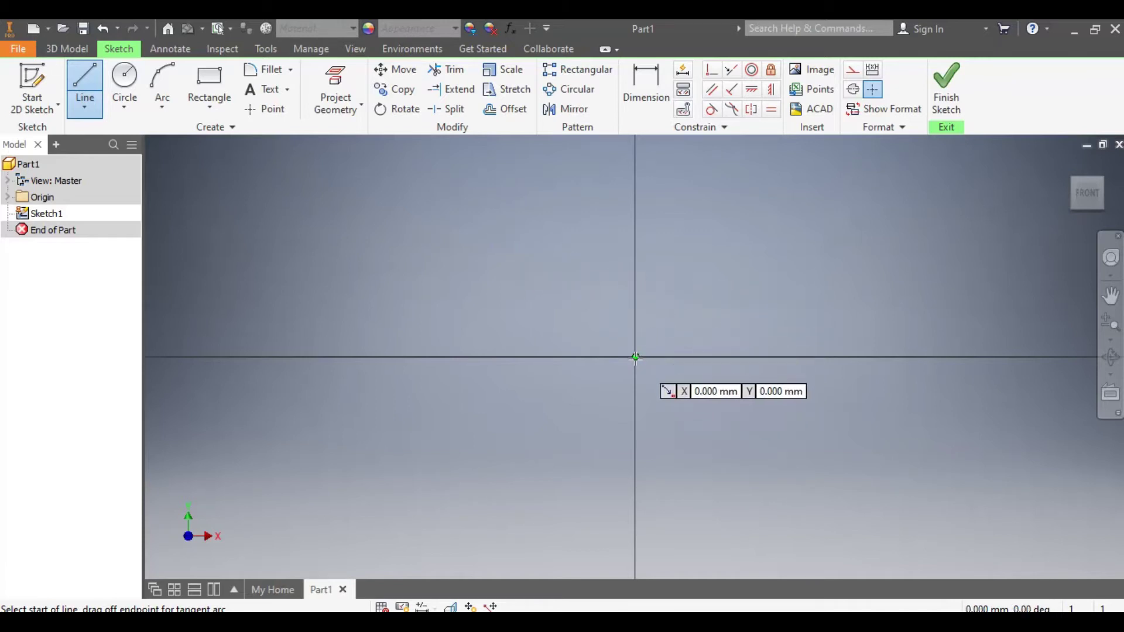
pyautogui.click(634, 358)
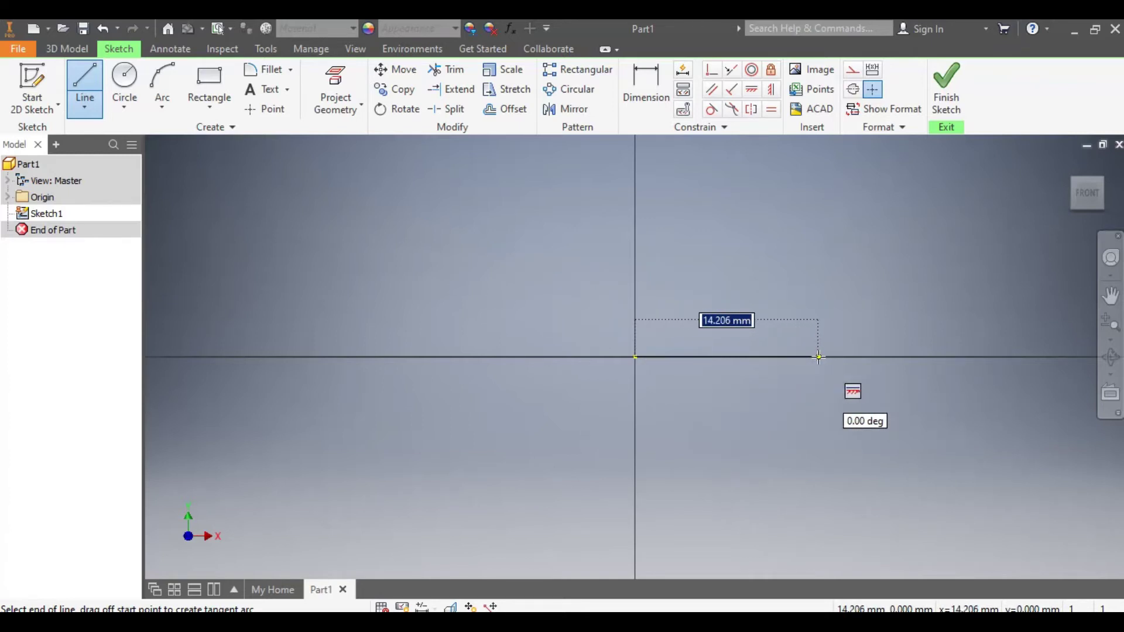
pyautogui.write('15')
pyautogui.press('Tab')
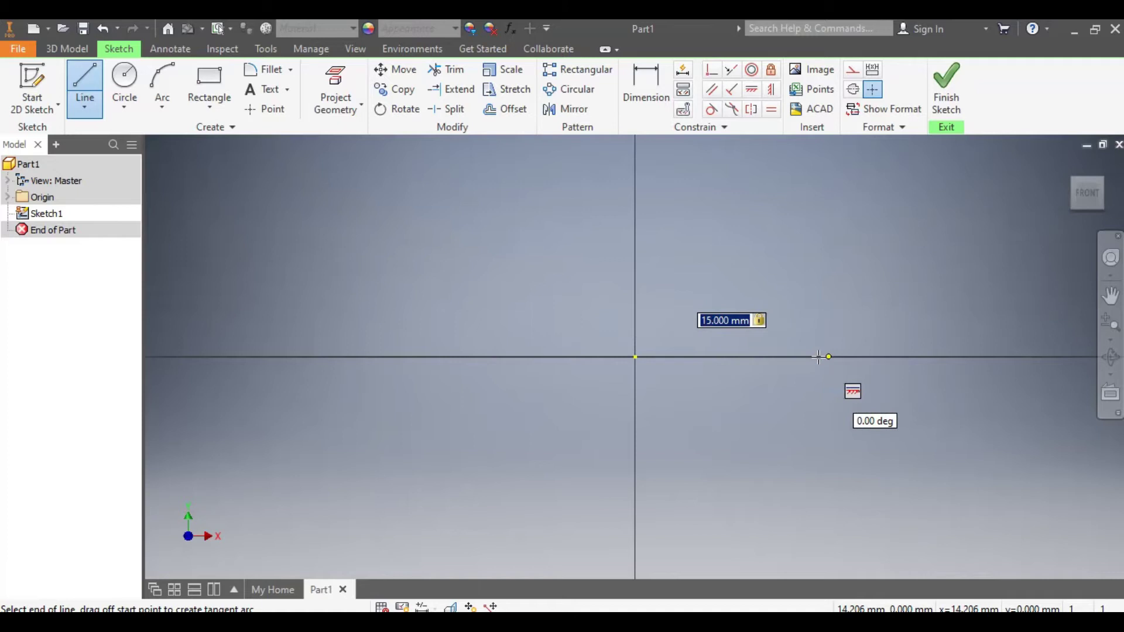
pyautogui.click(819, 355)
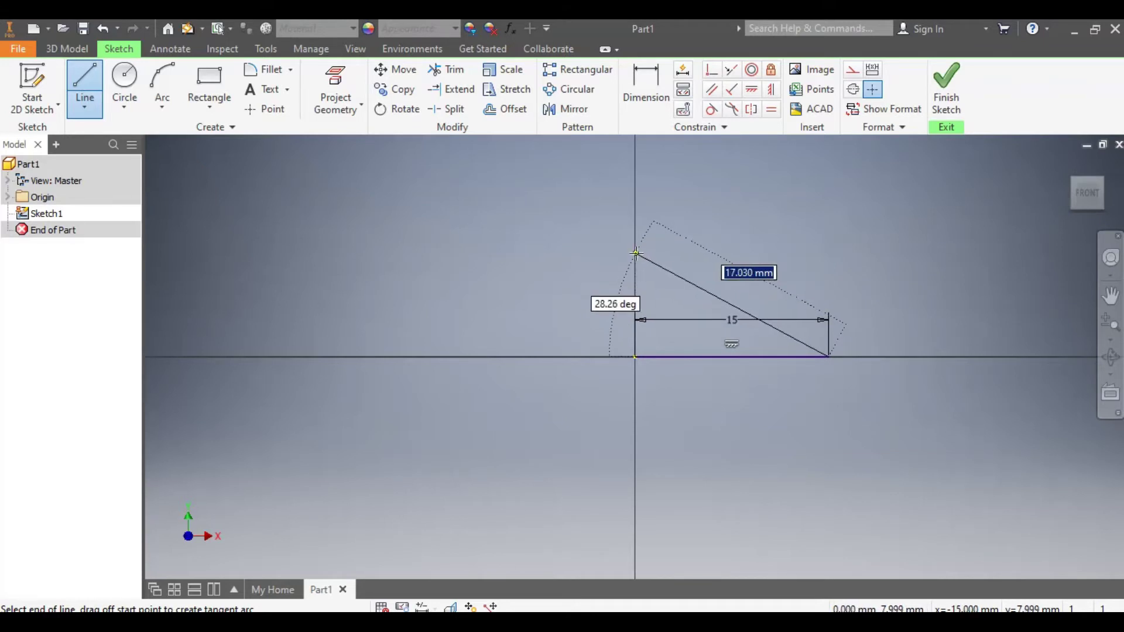
pyautogui.click(636, 253)
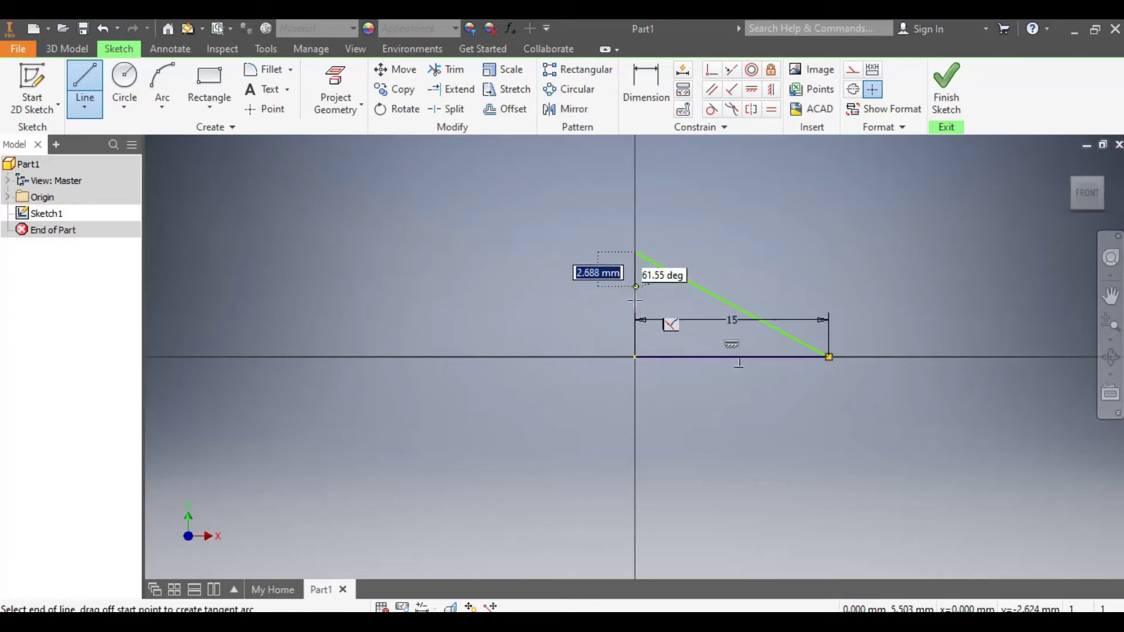
pyautogui.click(634, 356)
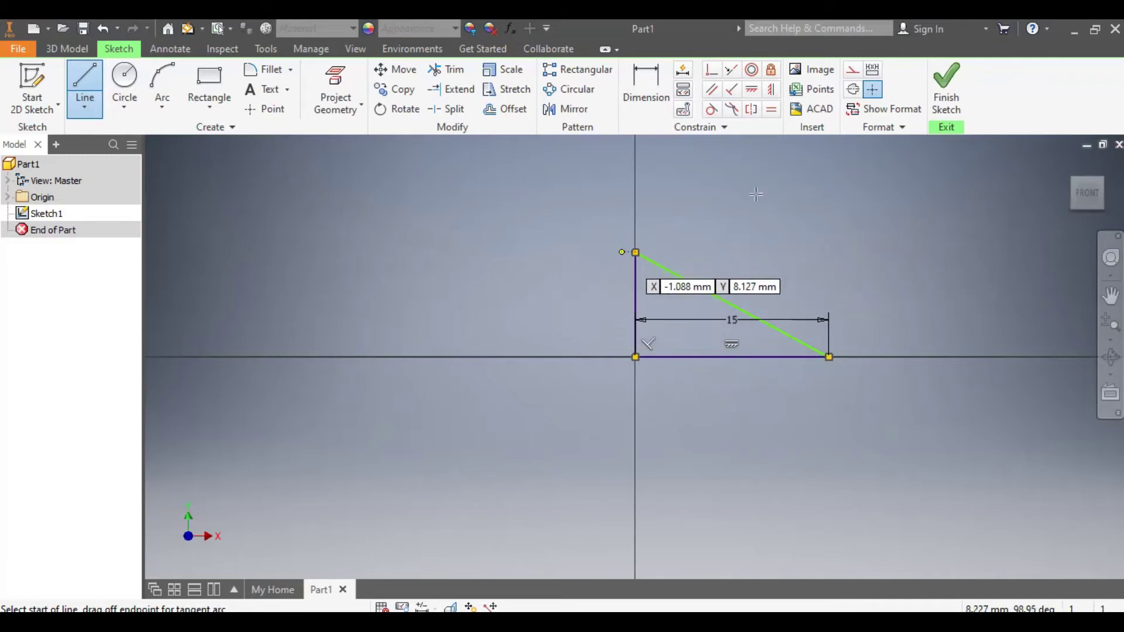
pyautogui.click(951, 84)
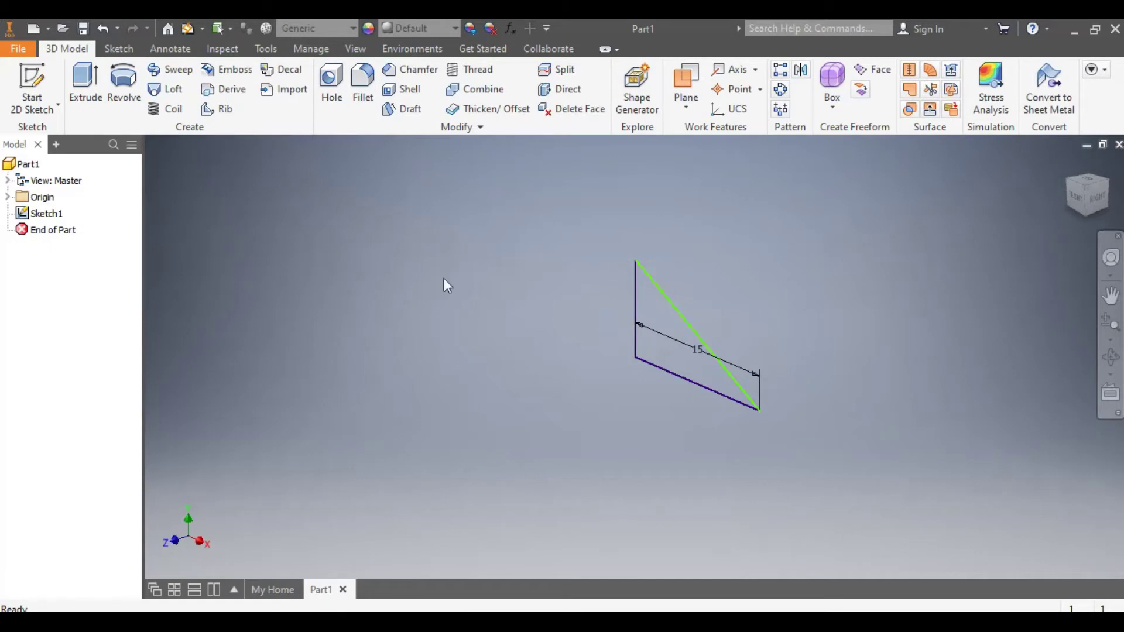
# Revolve the triangle a full 360° about its 15 mm bottom edge into Revolution1
pyautogui.click(124, 84)
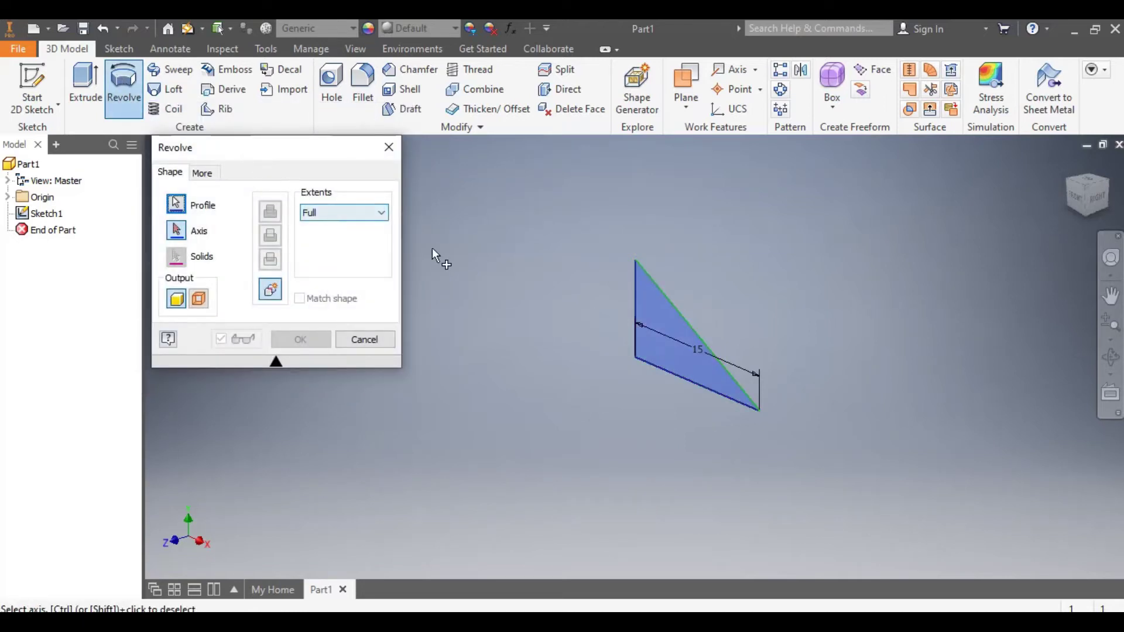
pyautogui.click(179, 234)
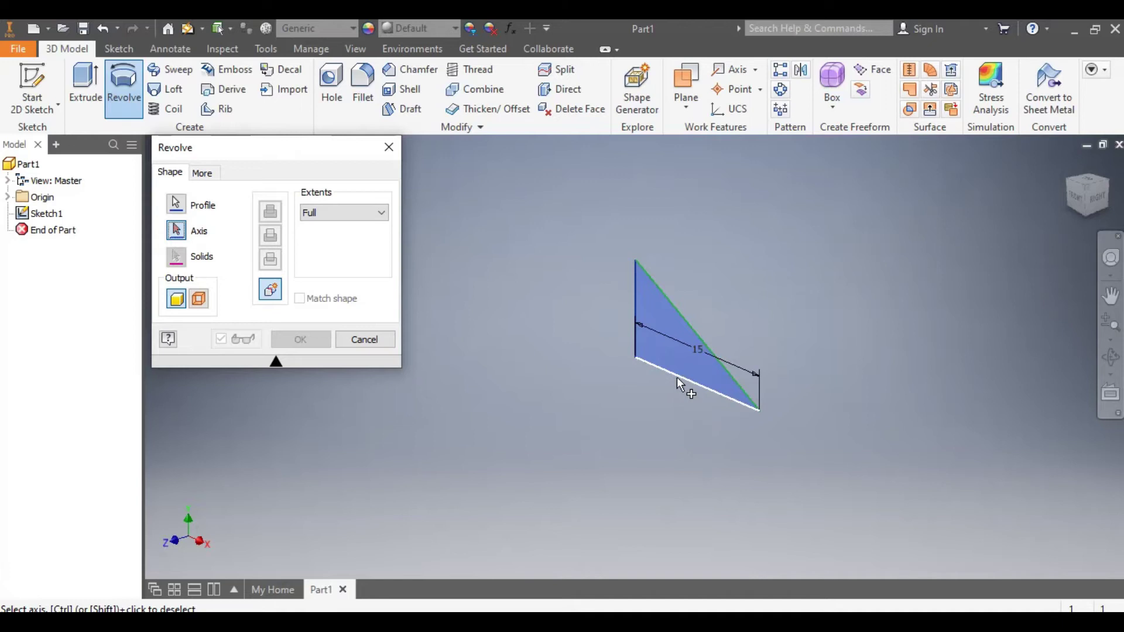
pyautogui.click(677, 376)
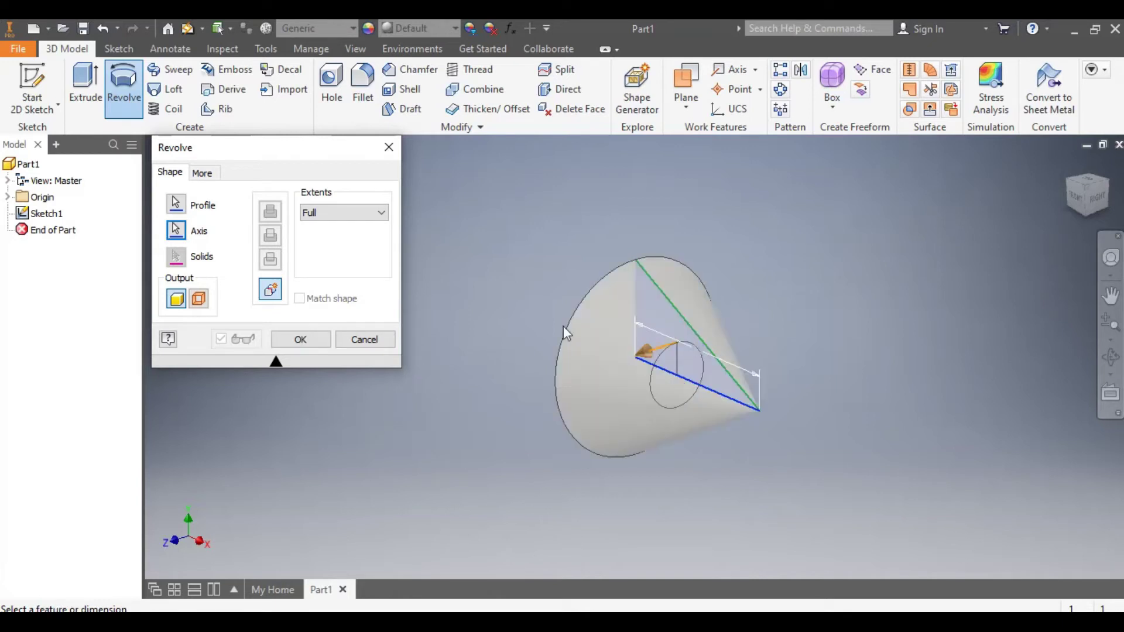
pyautogui.click(299, 339)
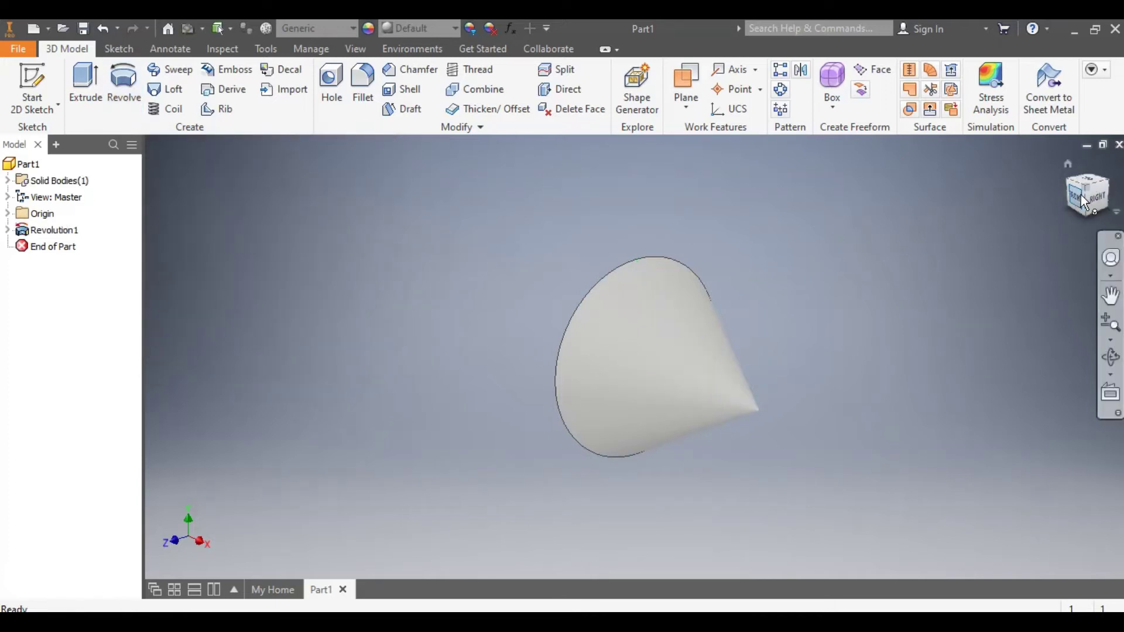
pyautogui.moveTo(1082, 196); pyautogui.dragTo(1117, 200)
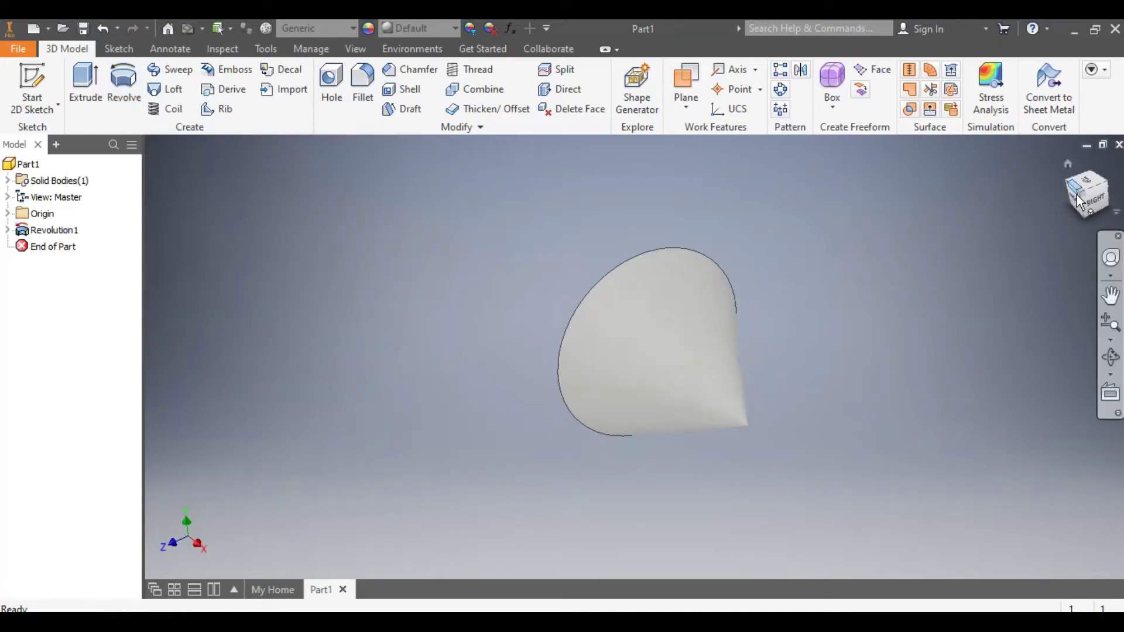
pyautogui.click(1094, 195)
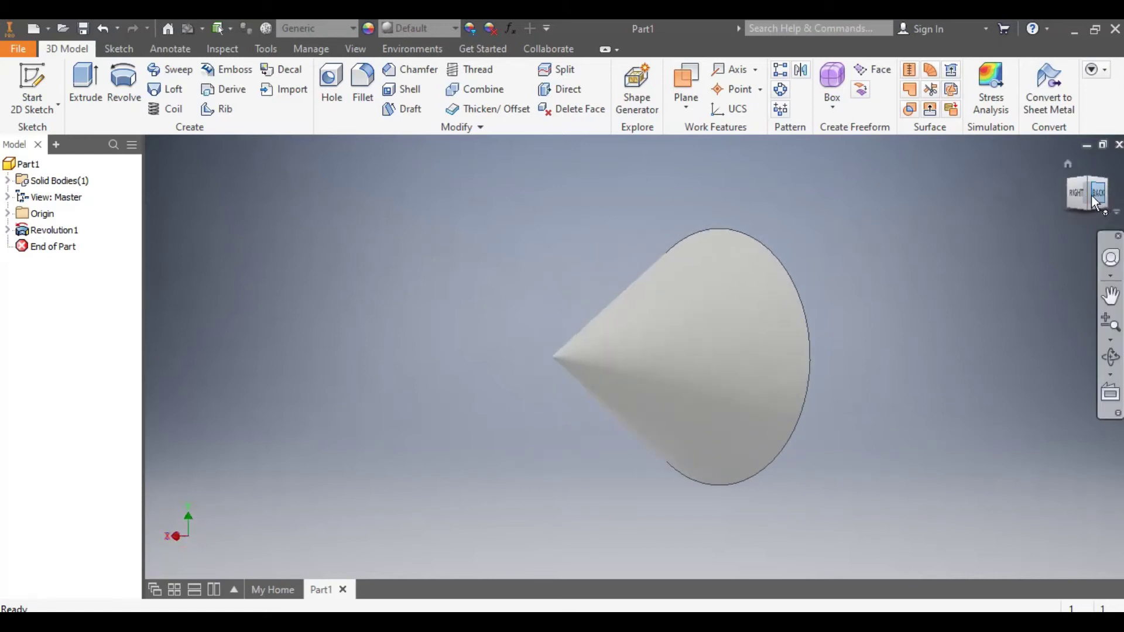
pyautogui.moveTo(1089, 195)
pyautogui.mouseDown()
pyautogui.moveTo(870, 174)
pyautogui.moveTo(966, 182)
pyautogui.mouseUp()
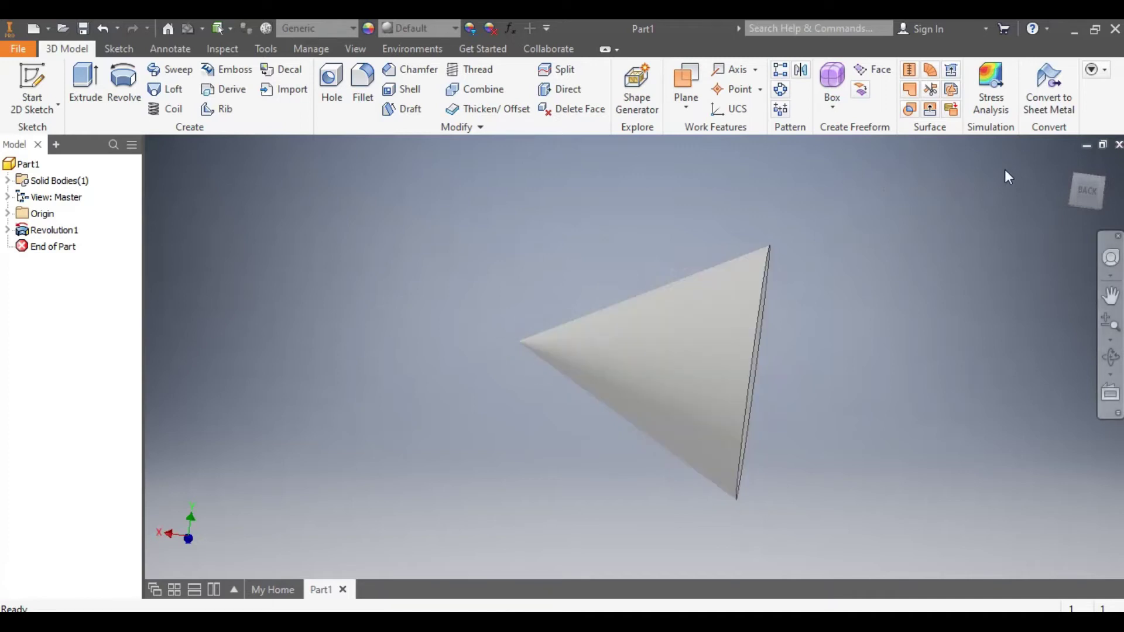
pyautogui.click(1080, 185)
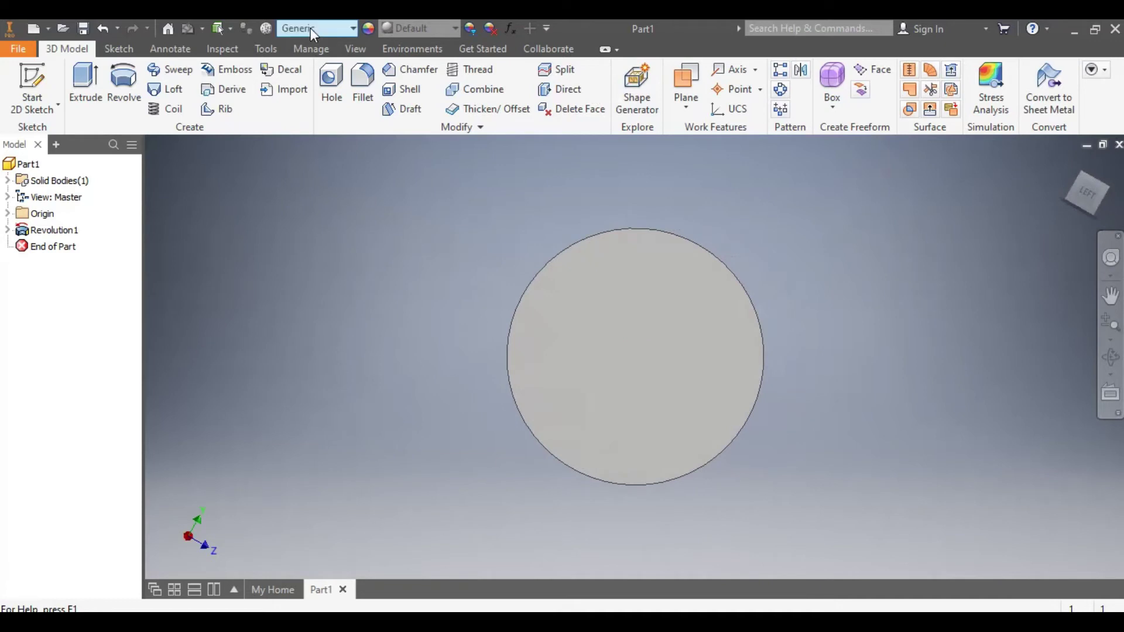
pyautogui.click(687, 83)
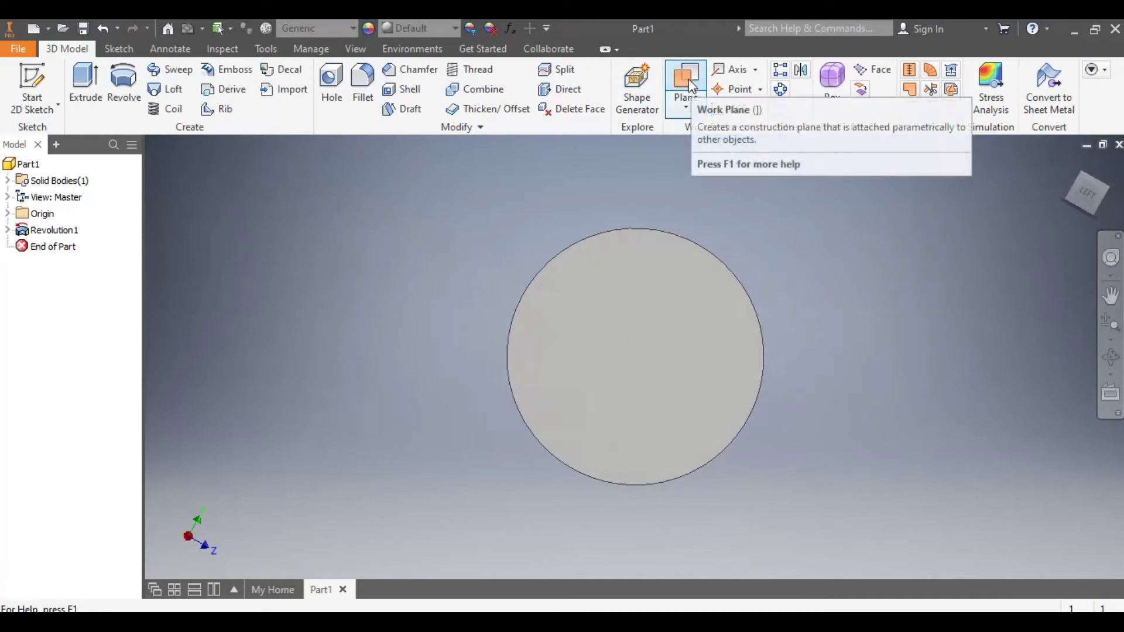
pyautogui.click(691, 83)
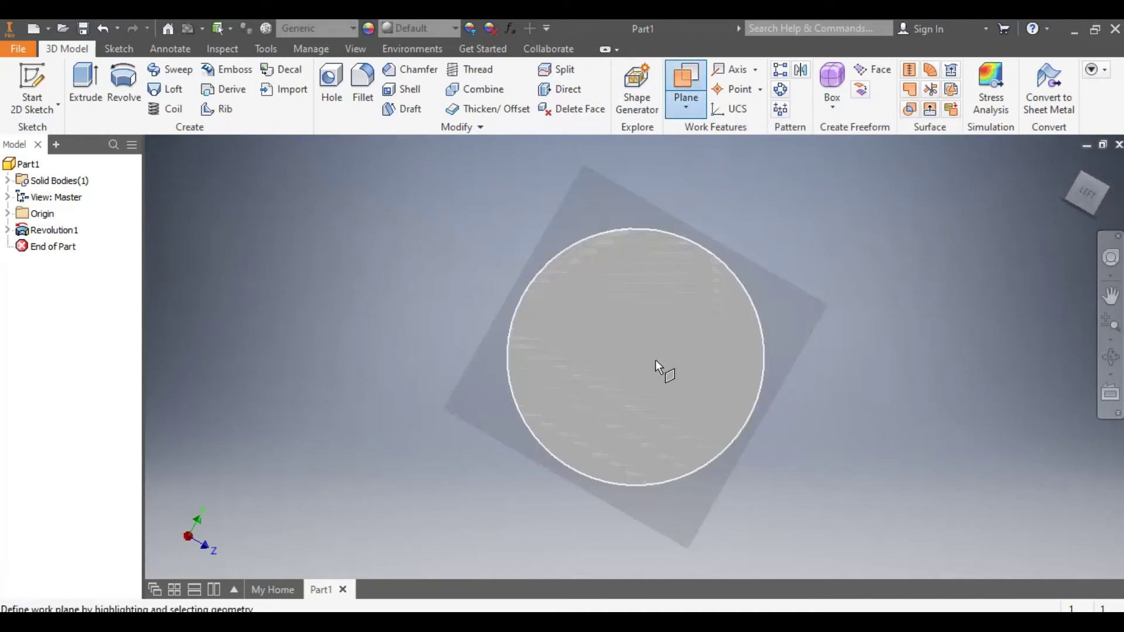
pyautogui.click(655, 359)
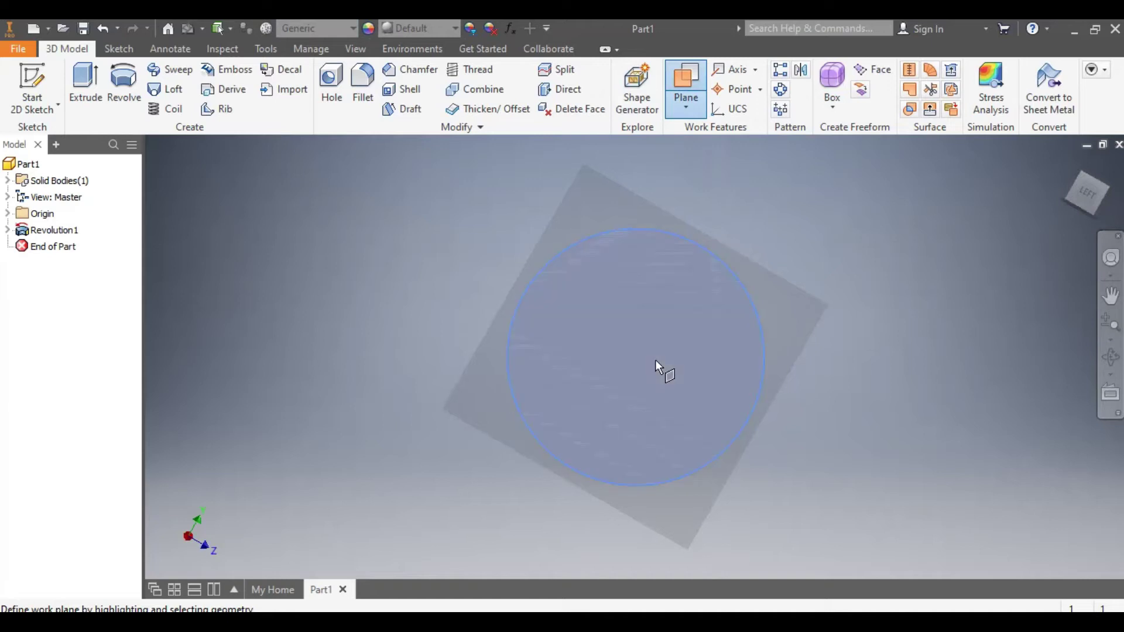
pyautogui.click(676, 110)
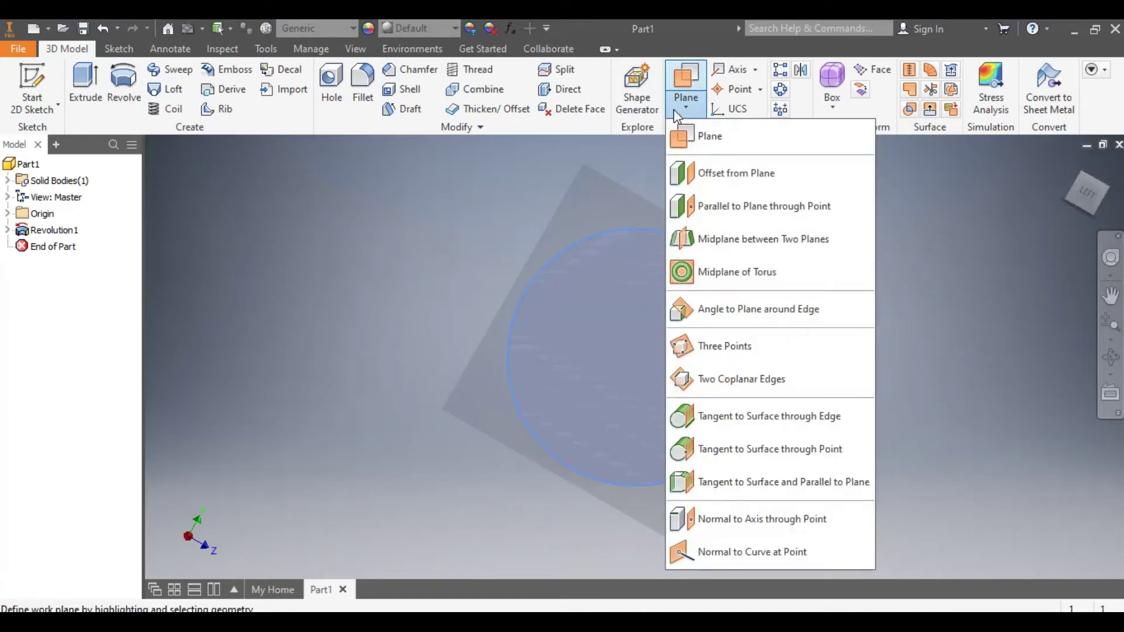
pyautogui.click(719, 174)
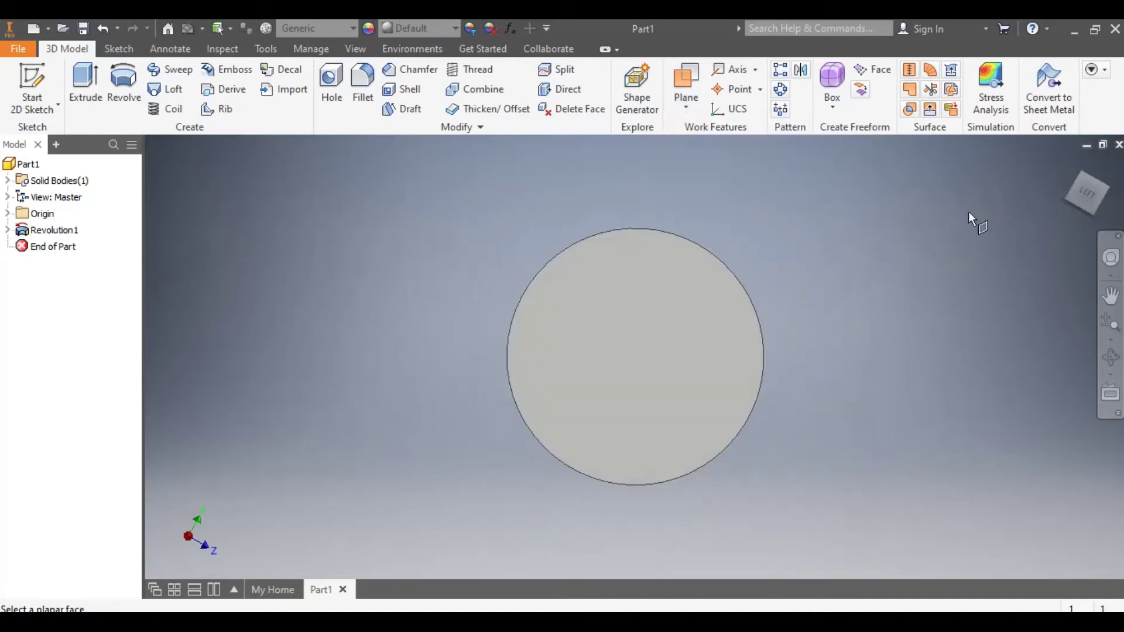
pyautogui.click(624, 357)
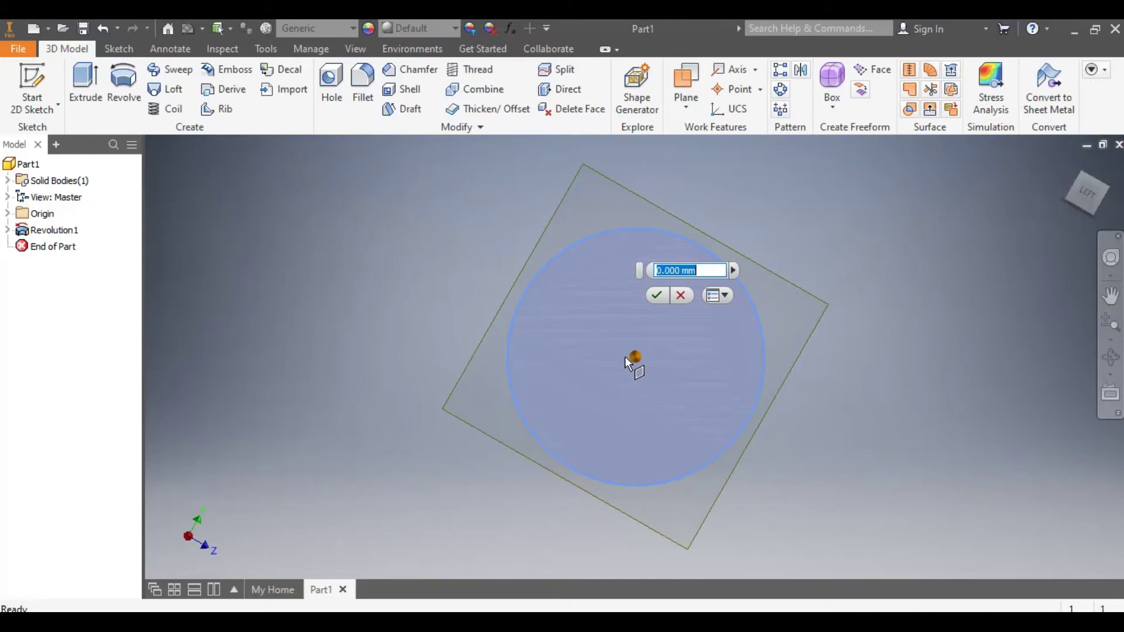
pyautogui.press('Return')
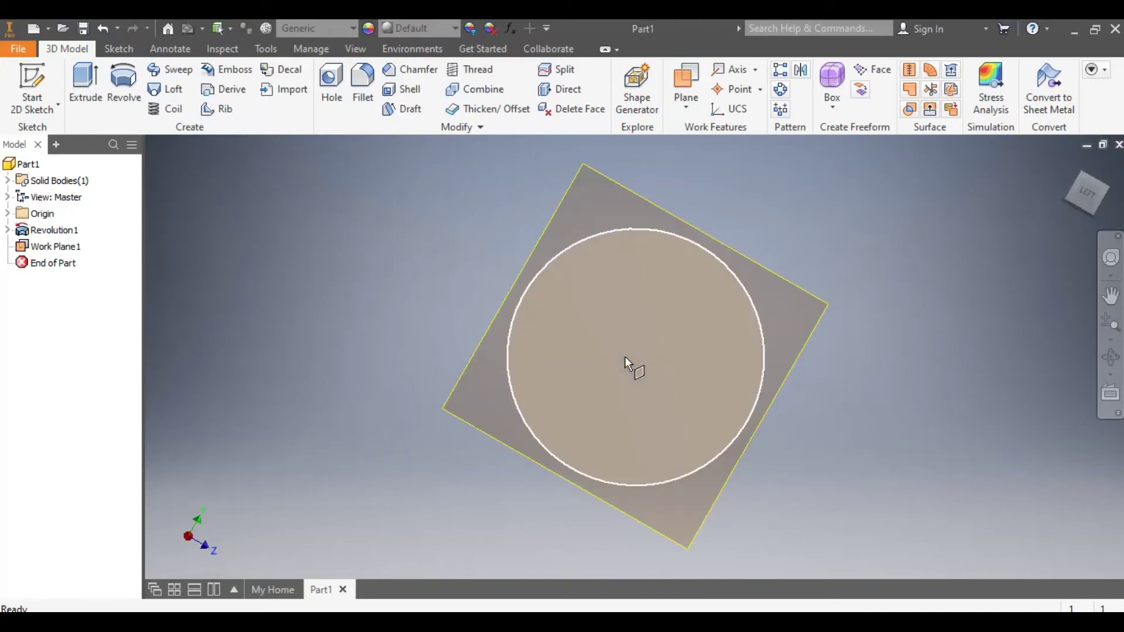
pyautogui.keyDown('shift'); pyautogui.moveTo(1038, 188); pyautogui.dragTo(805, 161, button='middle'); pyautogui.keyUp('shift')
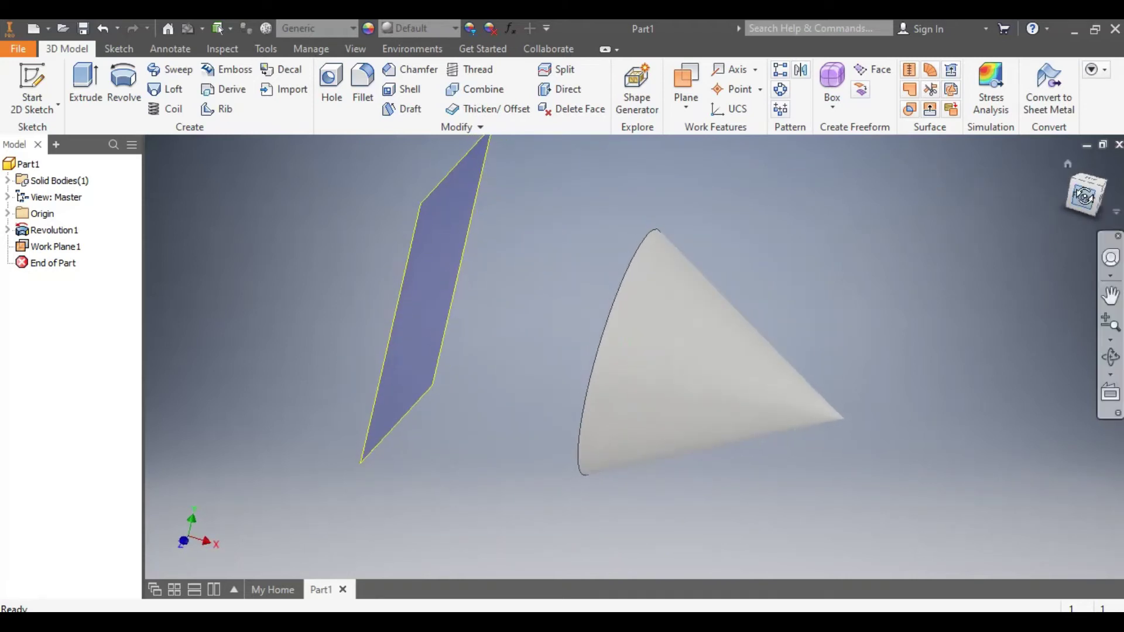
pyautogui.hotkey('ctrl', 'z')
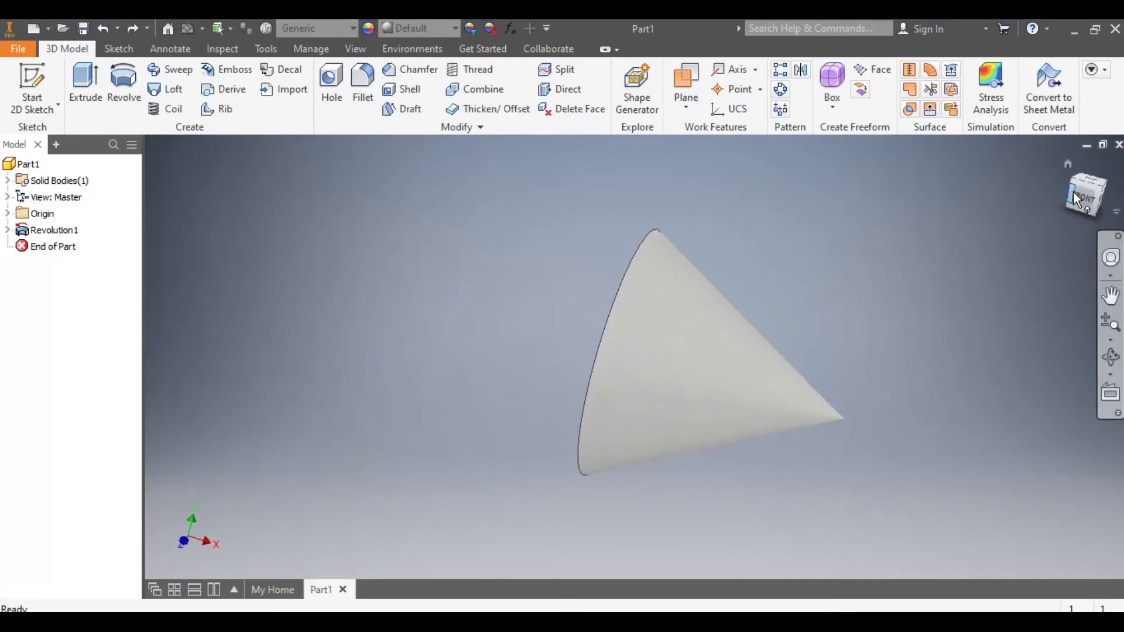
pyautogui.moveTo(1074, 191); pyautogui.dragTo(1116, 204)
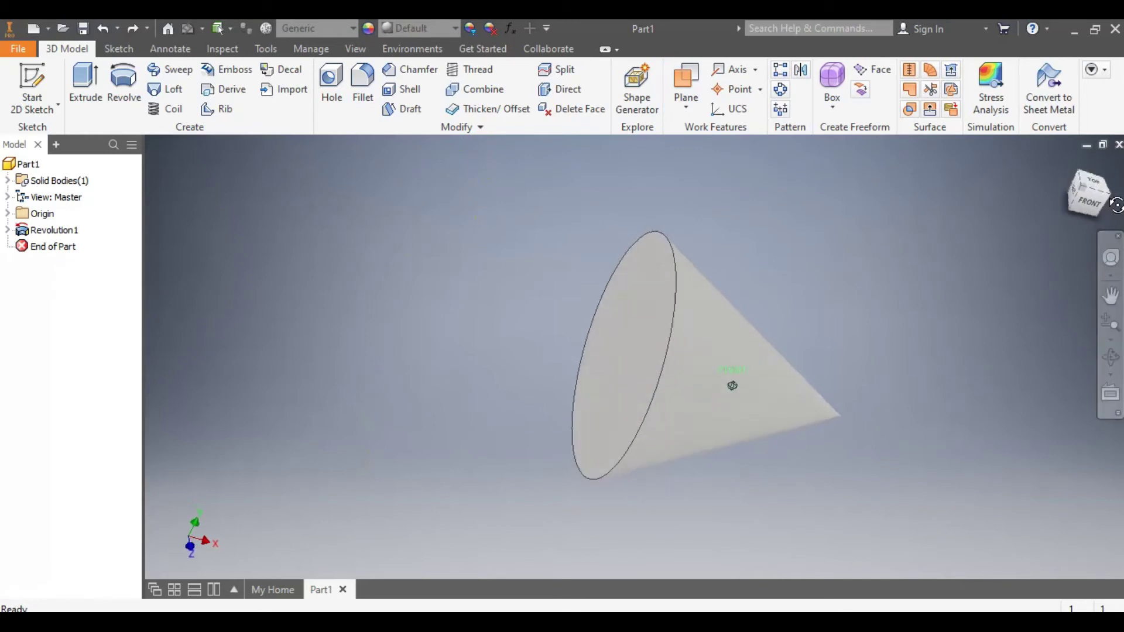
pyautogui.click(686, 84)
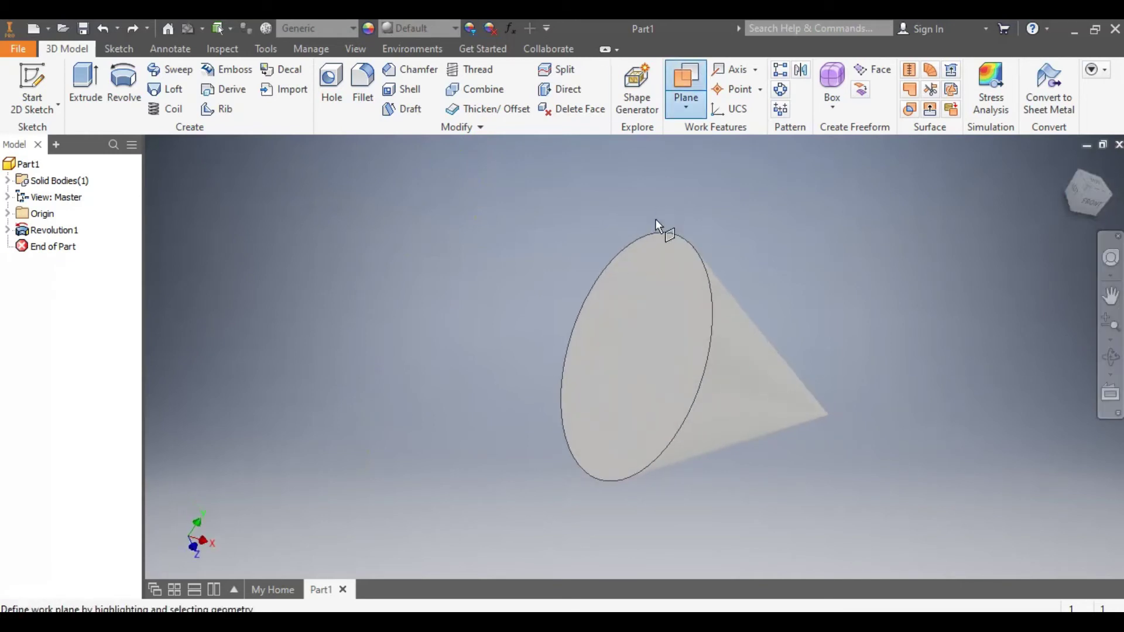
# Create Work Plane1 offset -13 mm from the cone's circular base face
pyautogui.click(646, 296)
pyautogui.click(677, 104)
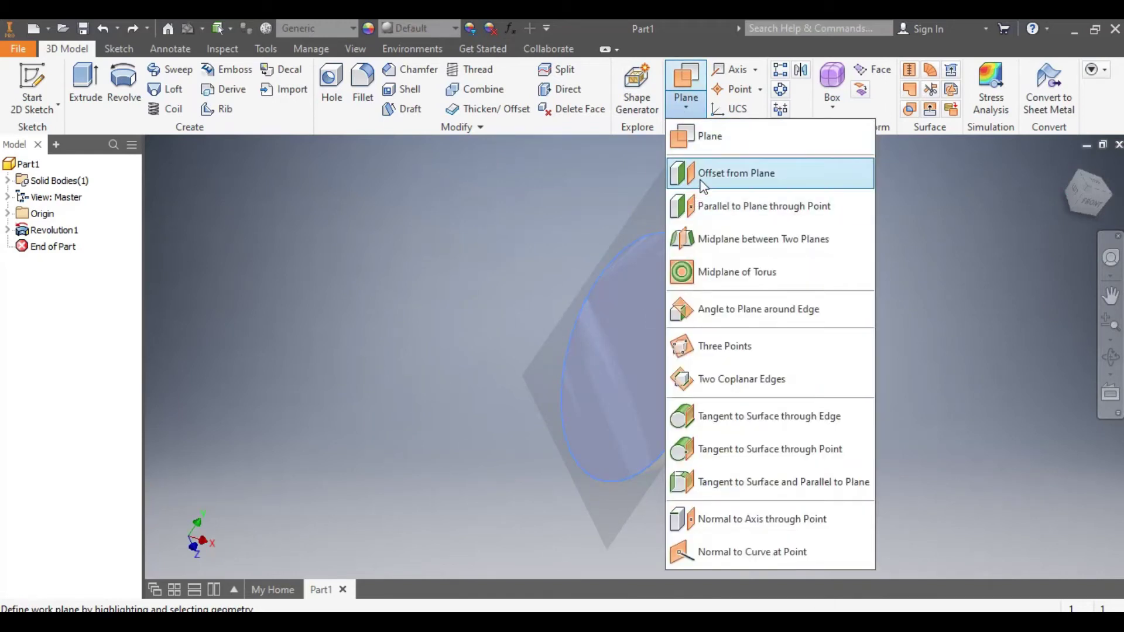
pyautogui.click(701, 181)
pyautogui.click(651, 366)
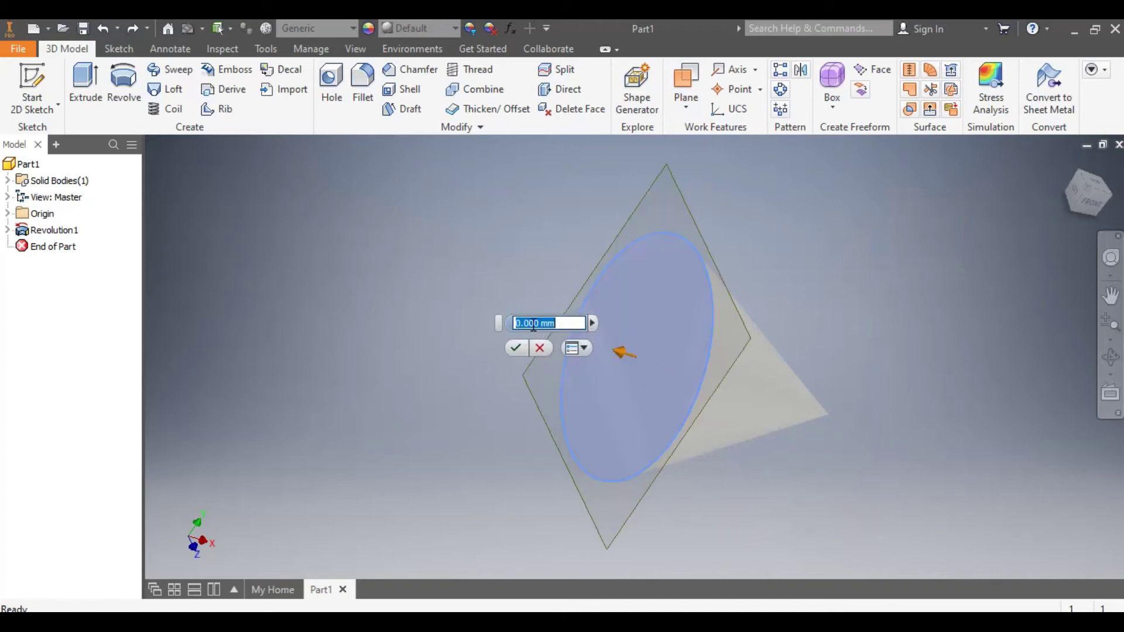
pyautogui.write('1')
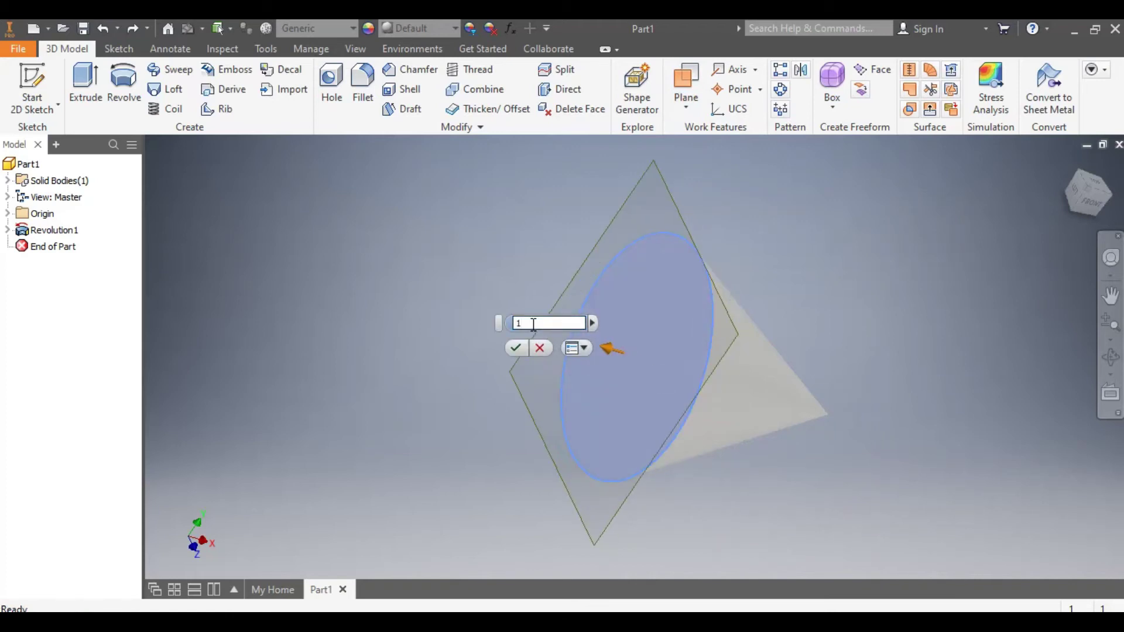
pyautogui.write('3')
pyautogui.press('BackSpace')
pyautogui.press('BackSpace')
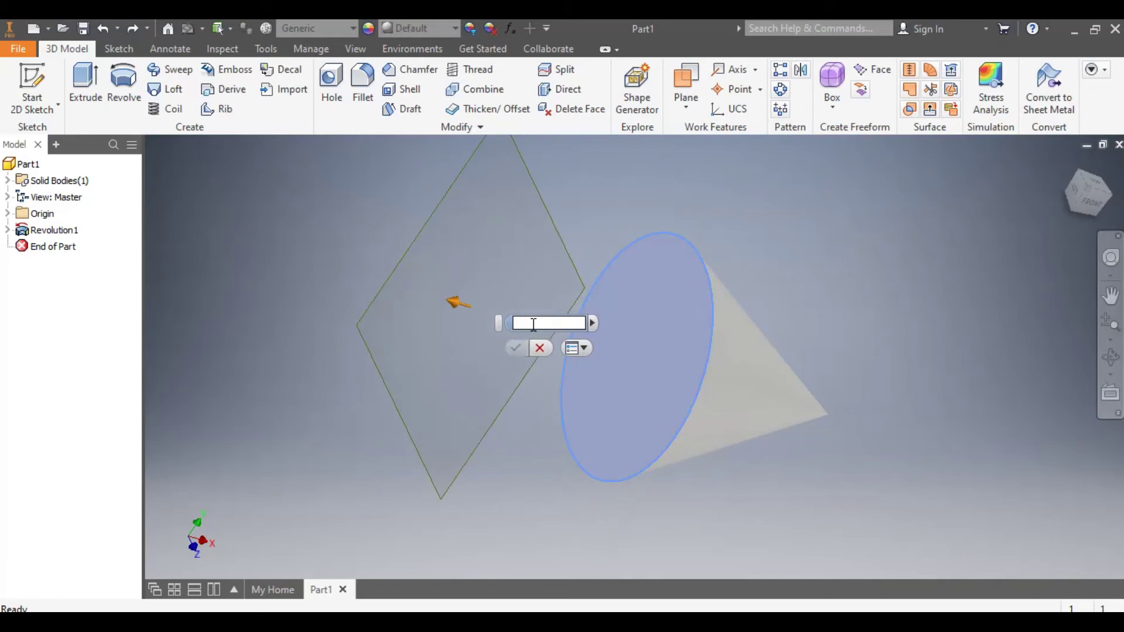
pyautogui.write('-13')
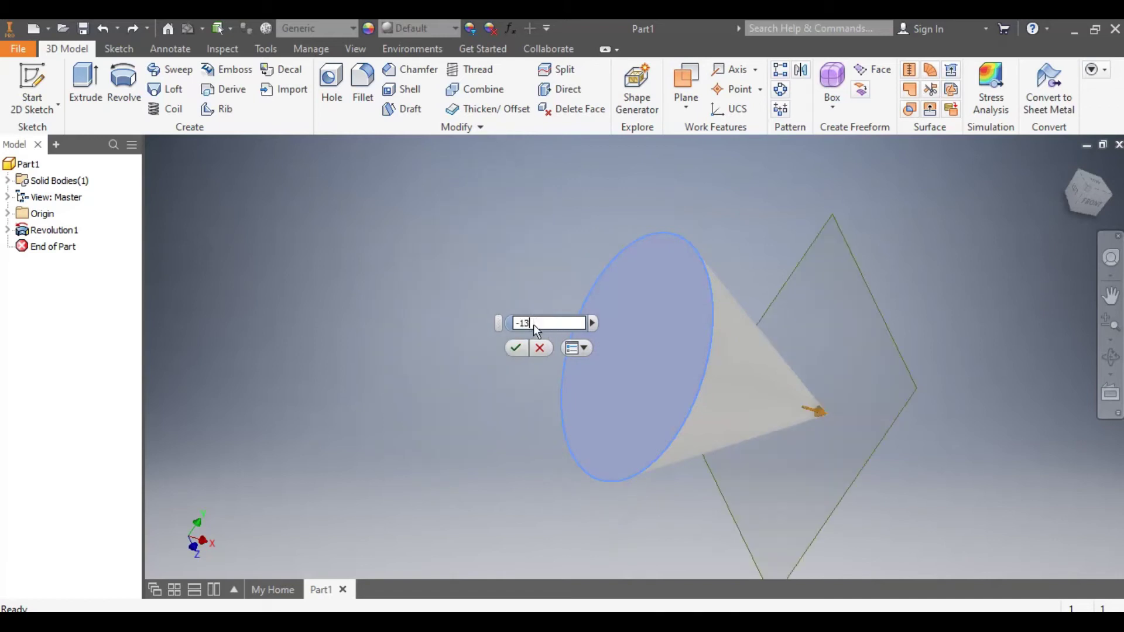
pyautogui.moveTo(1113, 197); pyautogui.dragTo(1031, 187)
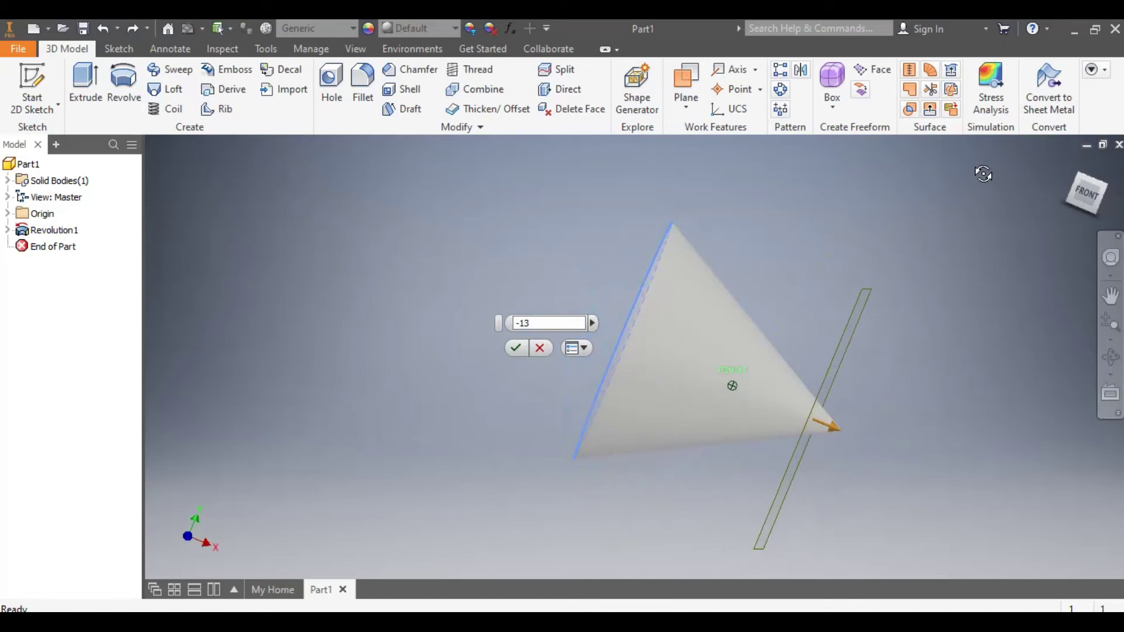
pyautogui.moveTo(983, 173); pyautogui.dragTo(982, 180)
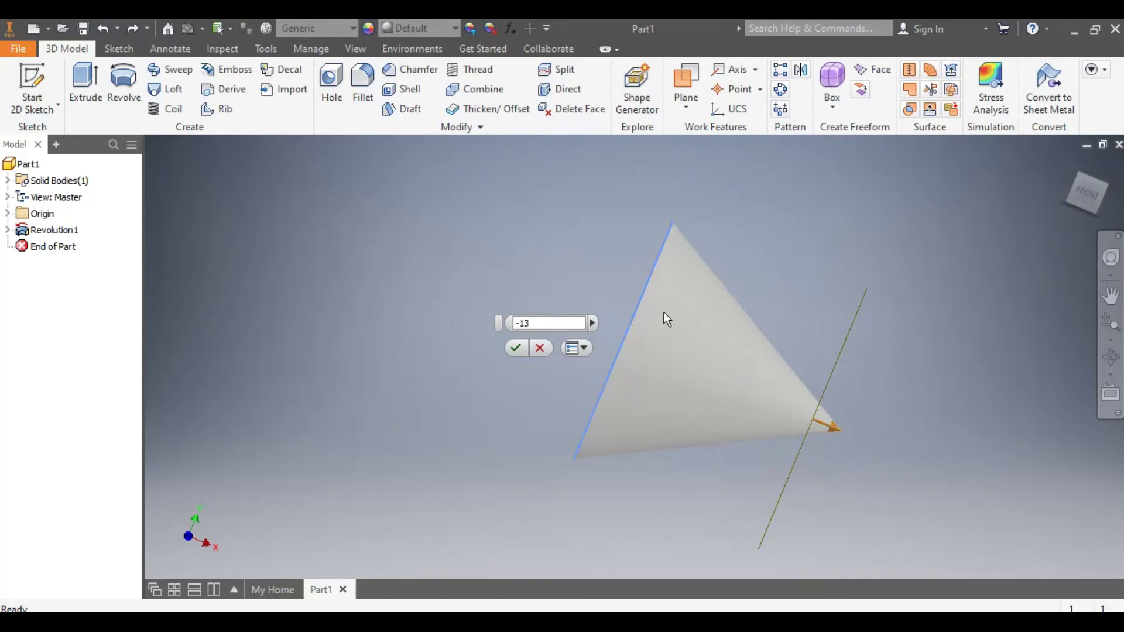
pyautogui.click(514, 352)
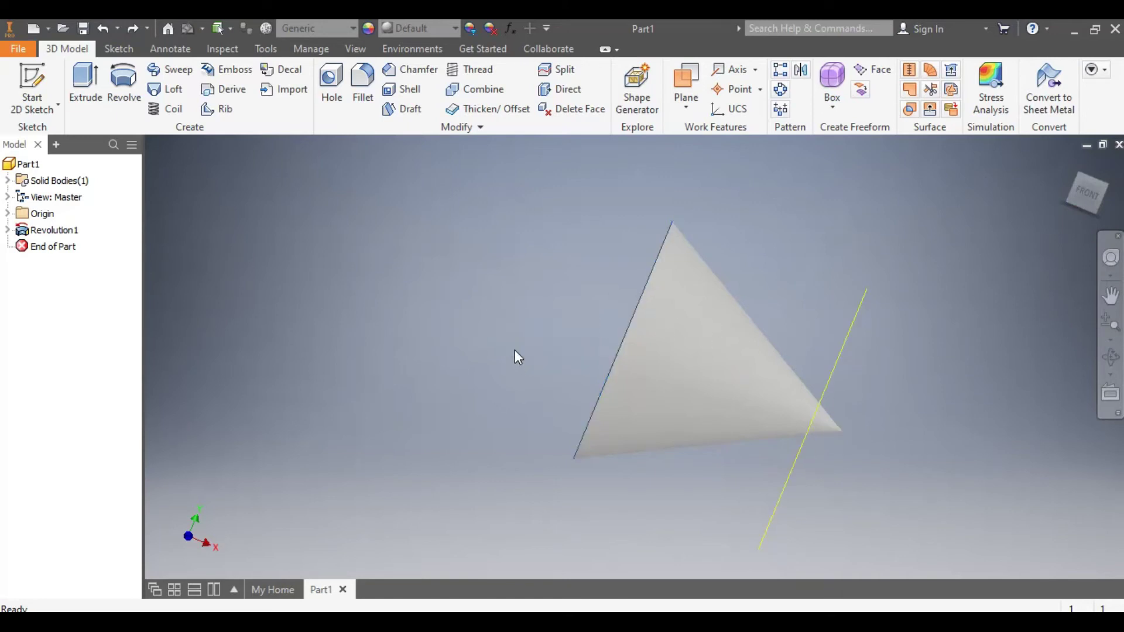
pyautogui.moveTo(1078, 194); pyautogui.dragTo(153, 212)
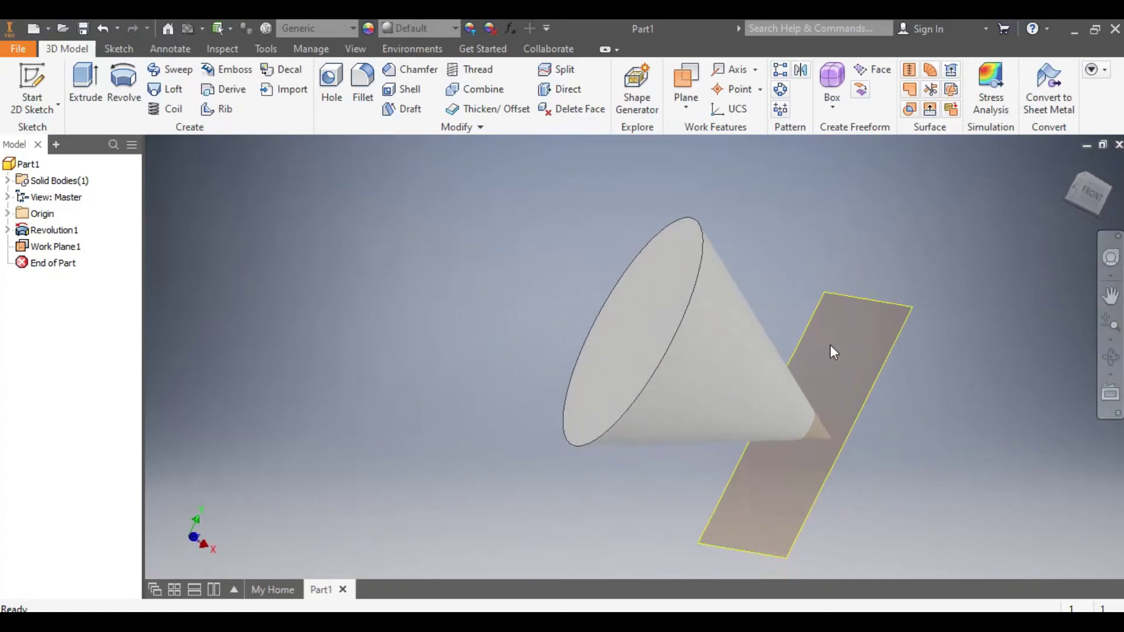
# Start Sketch2 on Work Plane1, viewed from an oblique angle
pyautogui.click(825, 299)
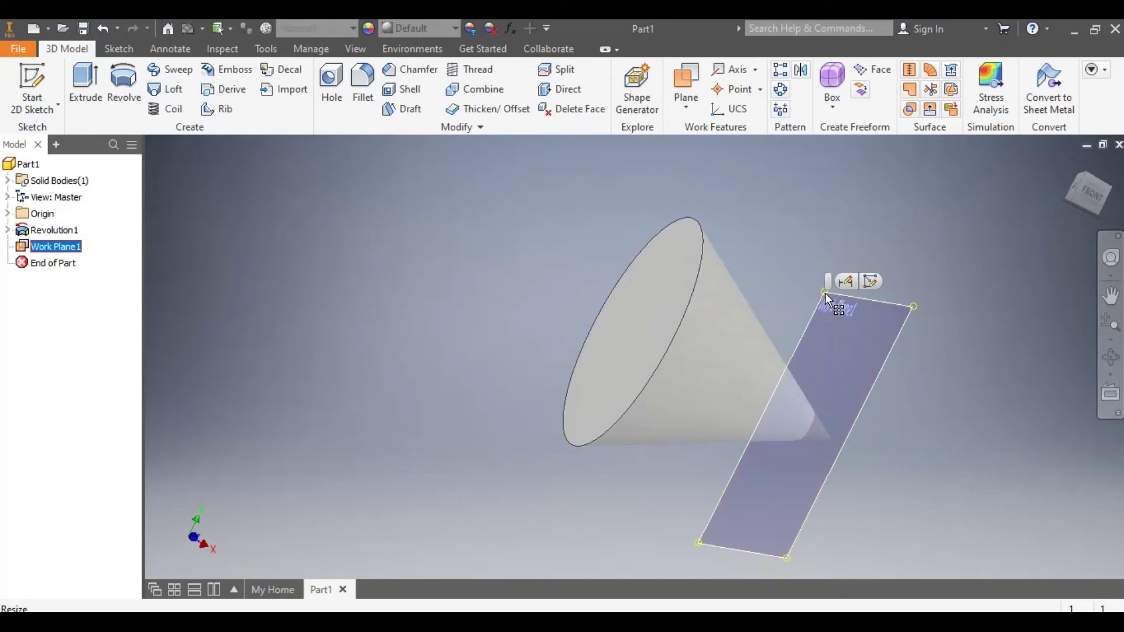
pyautogui.click(869, 284)
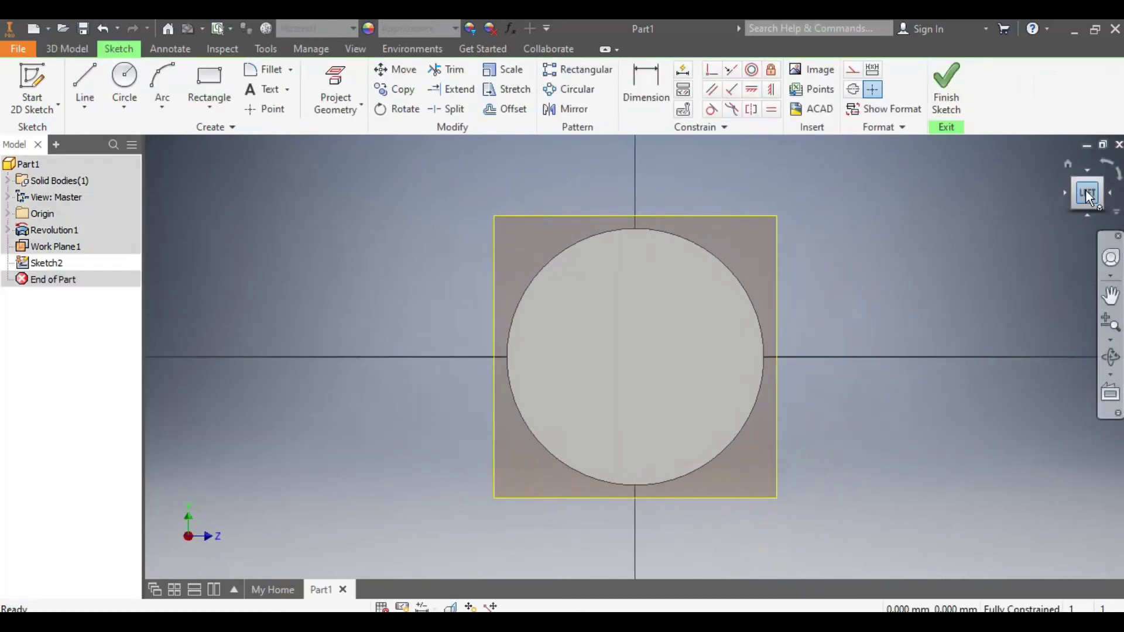
pyautogui.moveTo(1085, 191); pyautogui.dragTo(552, 176)
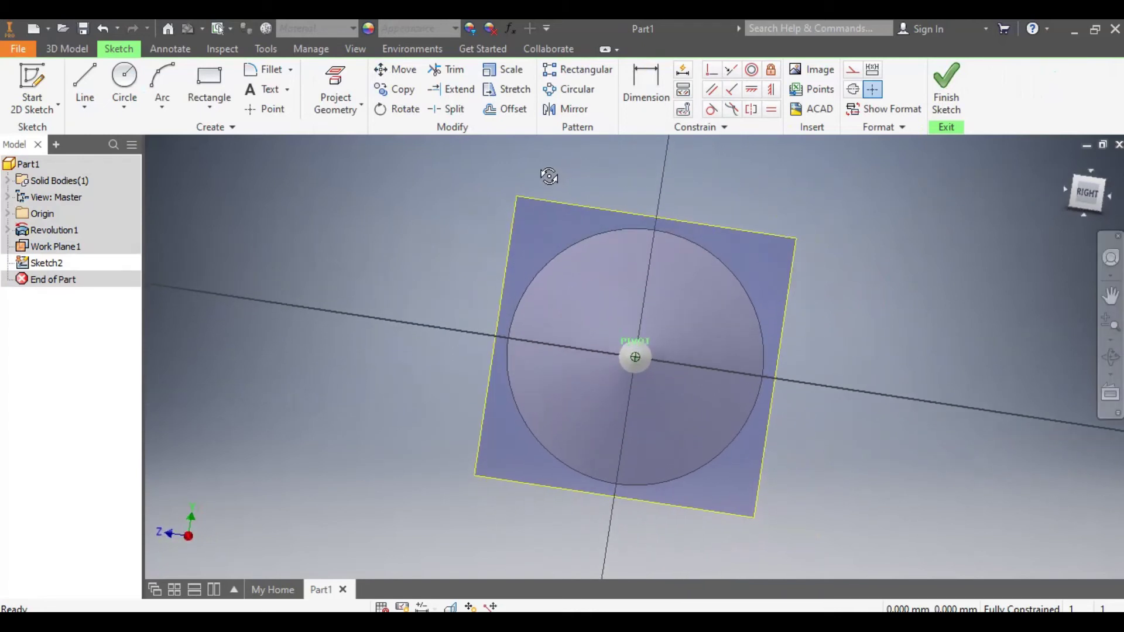
# Draw a small center-point rectangle around the cone's tip centre and finish Sketch2
pyautogui.click(206, 81)
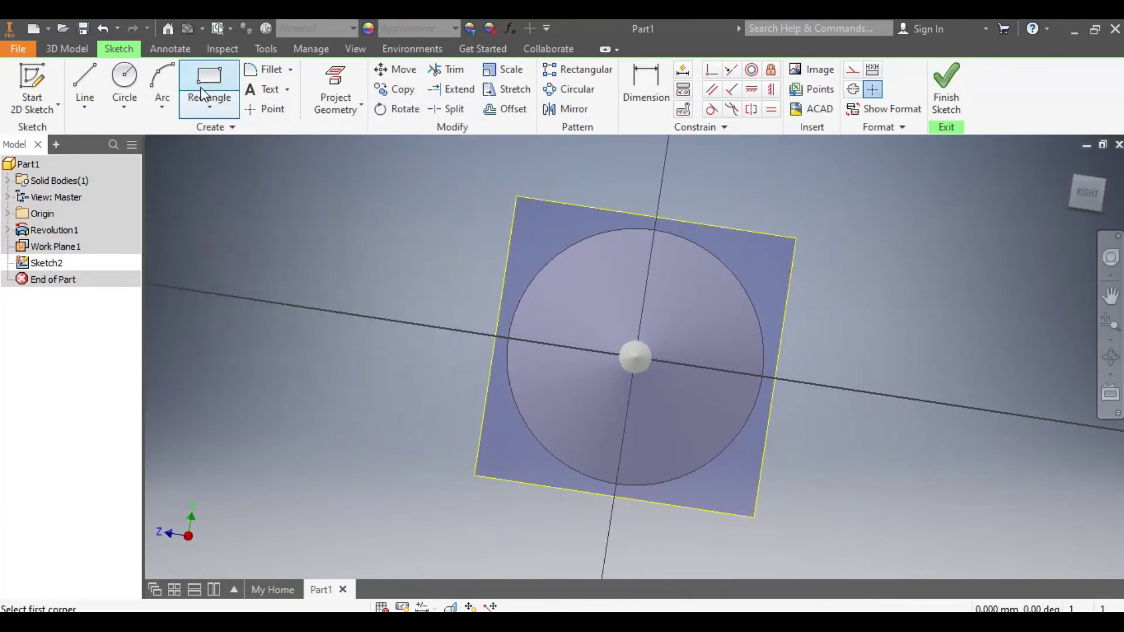
pyautogui.click(636, 348)
pyautogui.press('Escape')
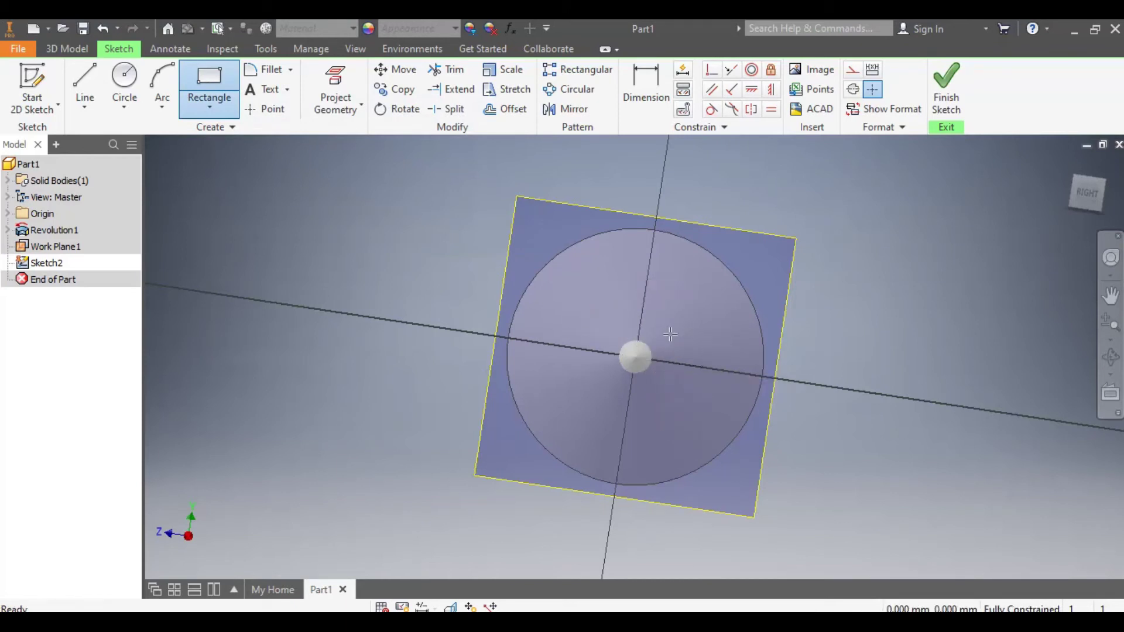
pyautogui.click(212, 112)
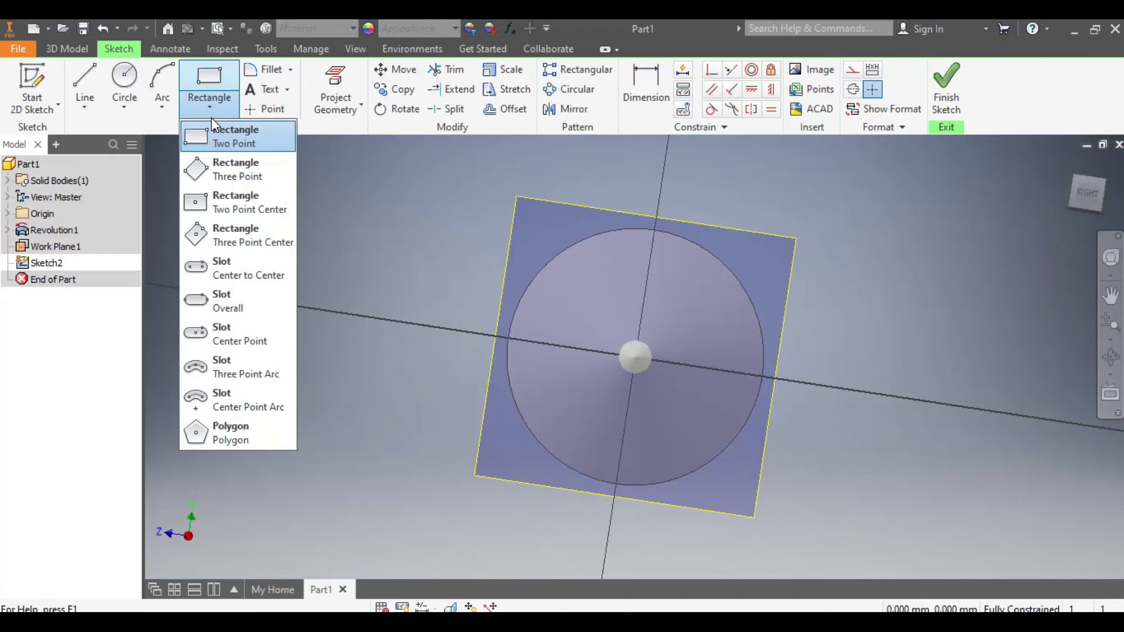
pyautogui.click(236, 208)
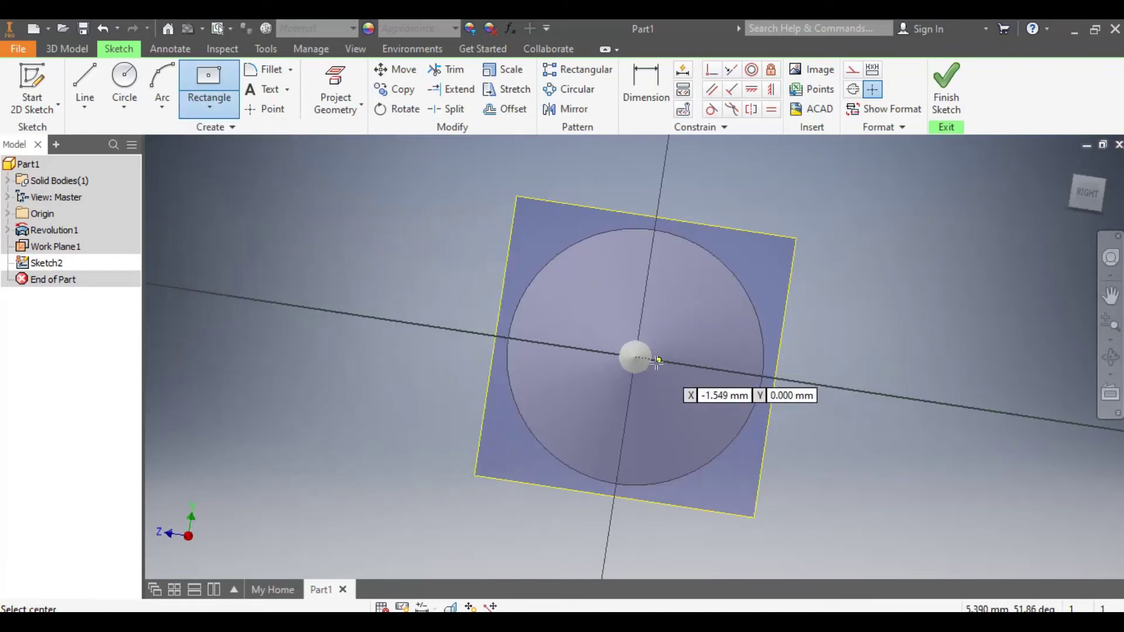
pyautogui.click(636, 357)
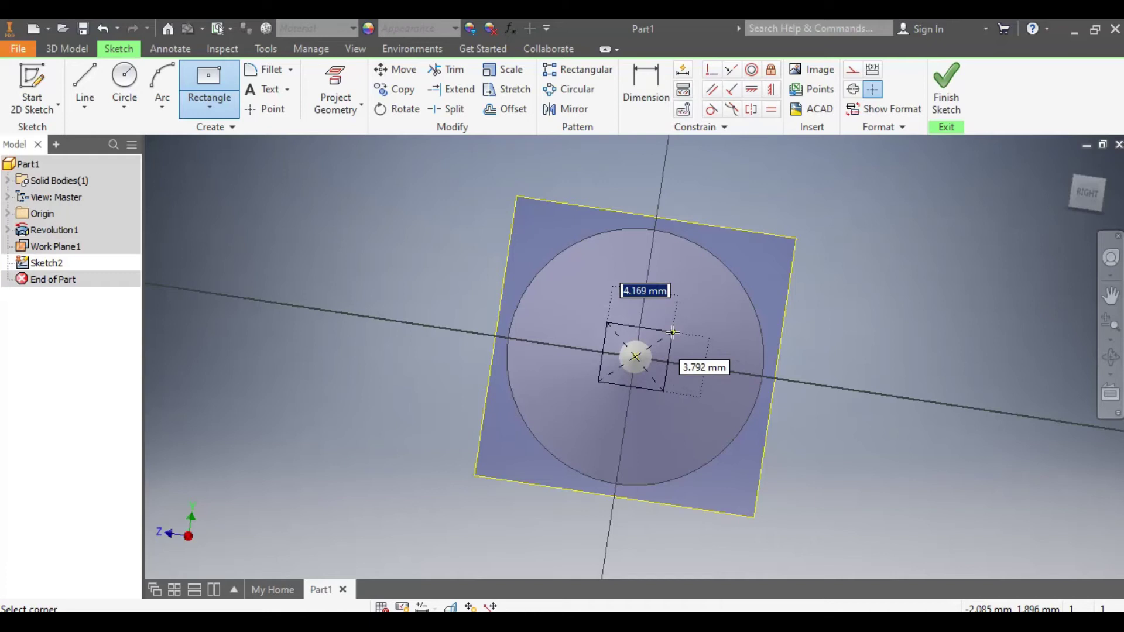
pyautogui.click(672, 333)
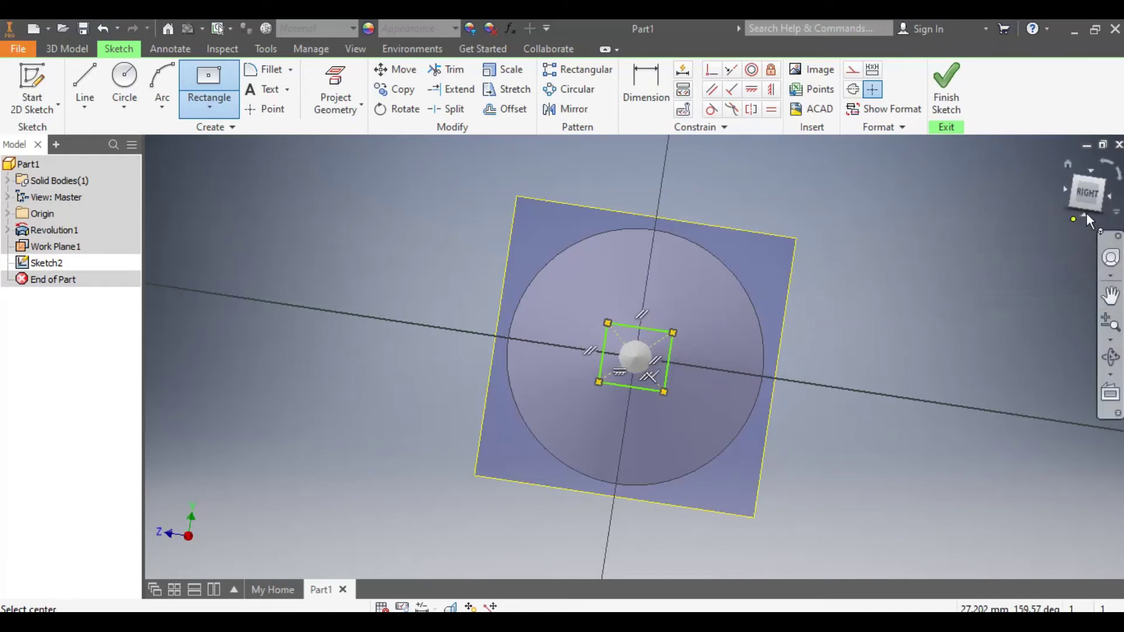
pyautogui.press('Escape')
pyautogui.moveTo(1093, 198)
pyautogui.mouseDown()
pyautogui.moveTo(915, 169)
pyautogui.moveTo(896, 178)
pyautogui.moveTo(955, 183)
pyautogui.mouseUp()
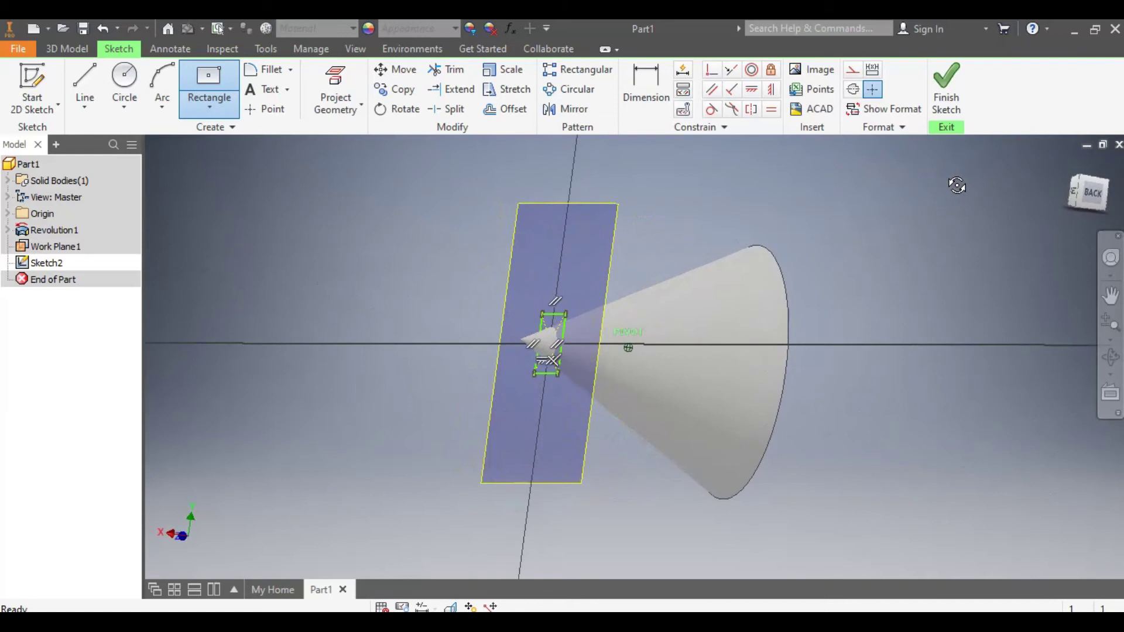
pyautogui.click(946, 88)
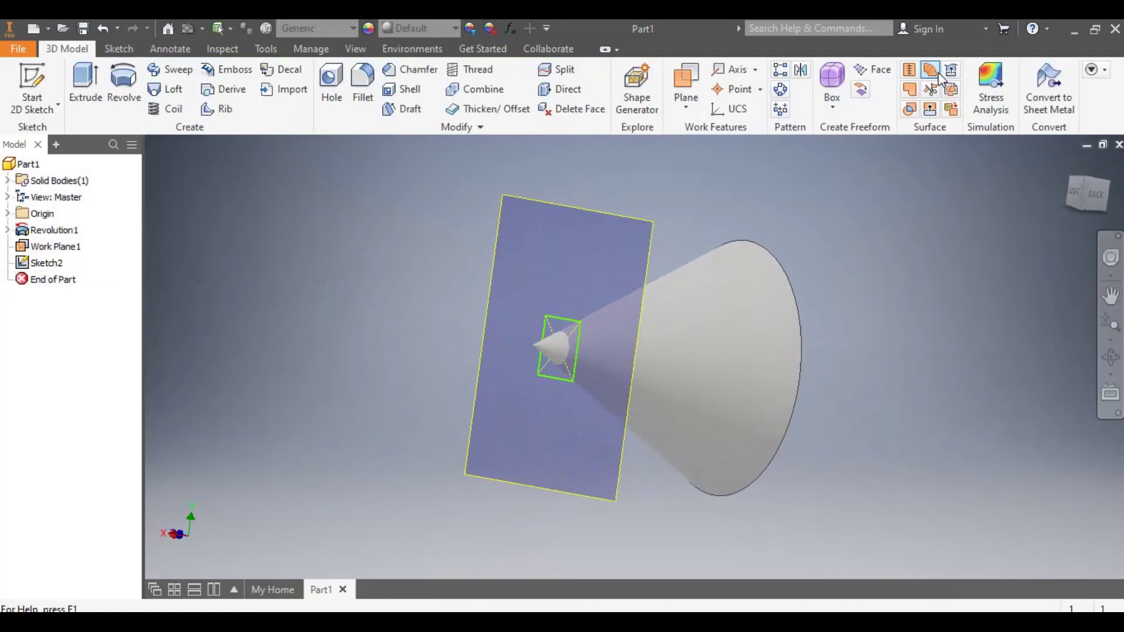
# Turn off Work Plane1's visibility
pyautogui.click(504, 197)
pyautogui.rightClick(503, 197)
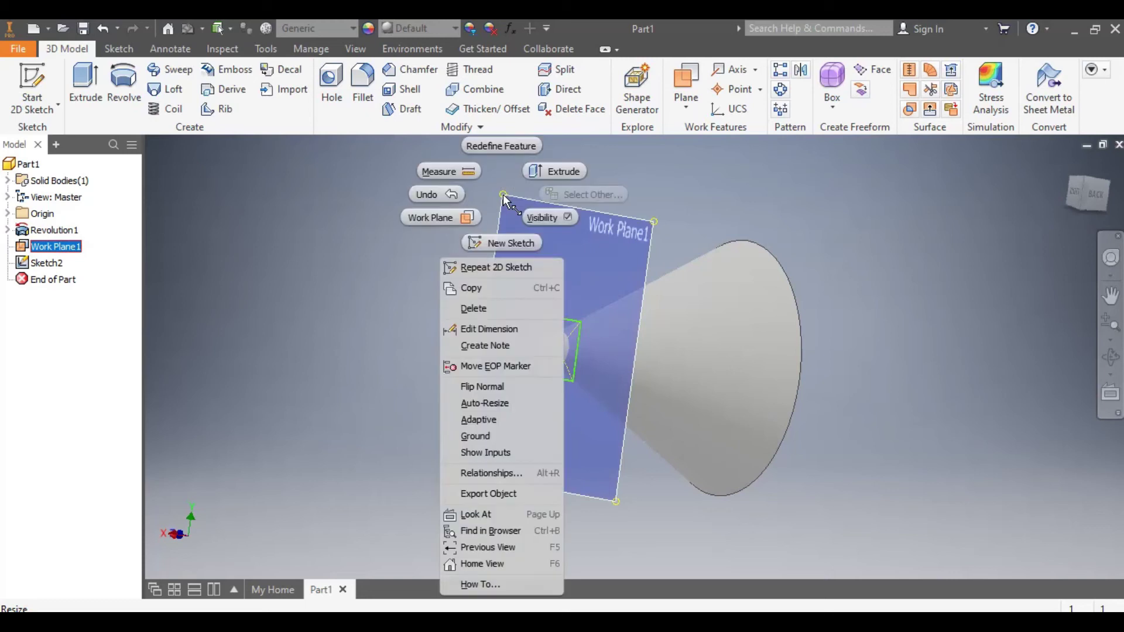
pyautogui.click(539, 218)
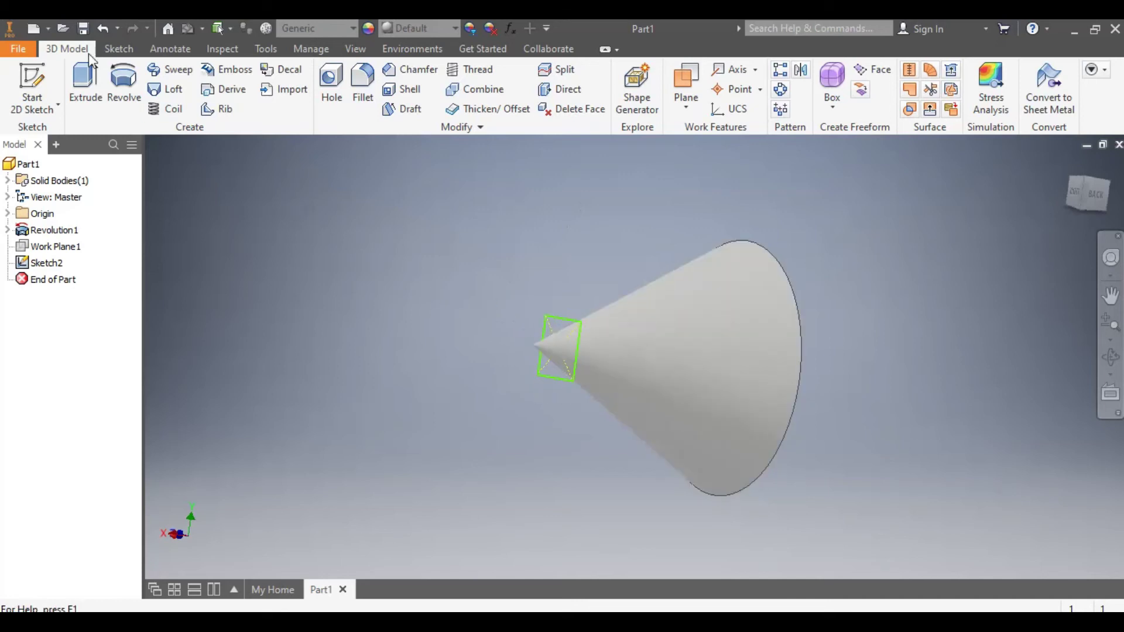
# Extrude Sketch2's rectangle as a Cut with All extents, removing the cone tip
pyautogui.click(84, 88)
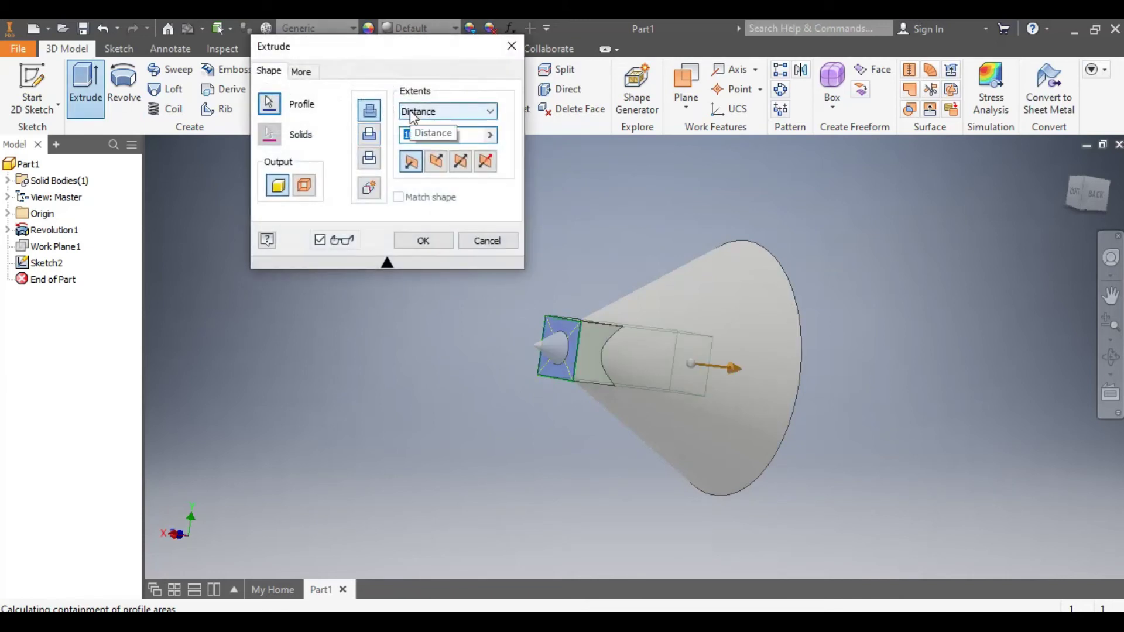
pyautogui.doubleClick(413, 134)
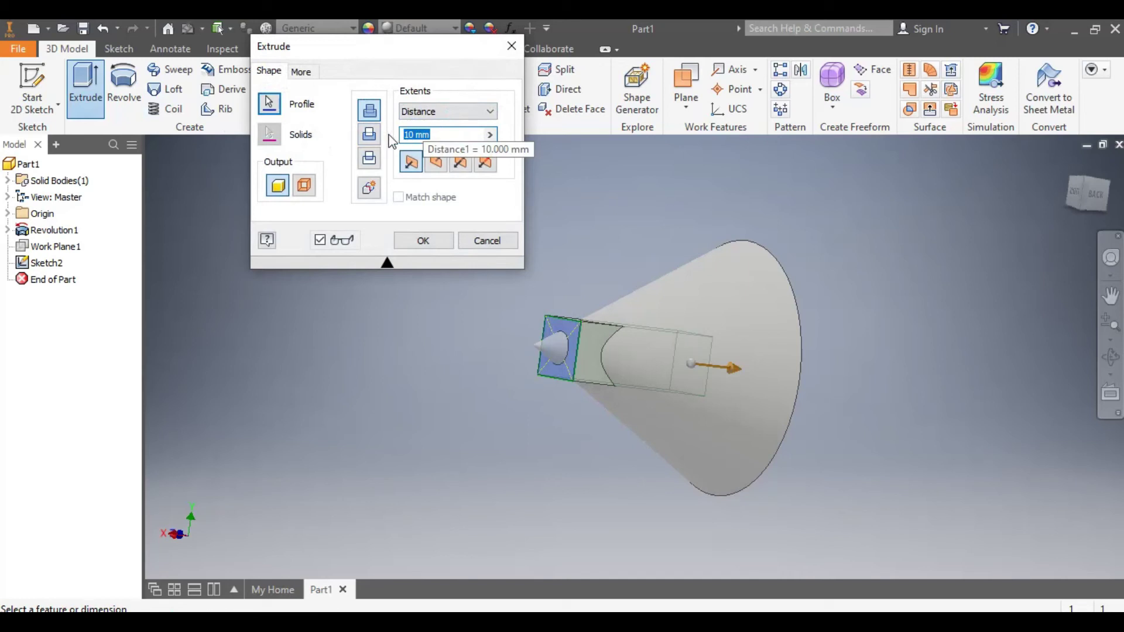
pyautogui.click(370, 136)
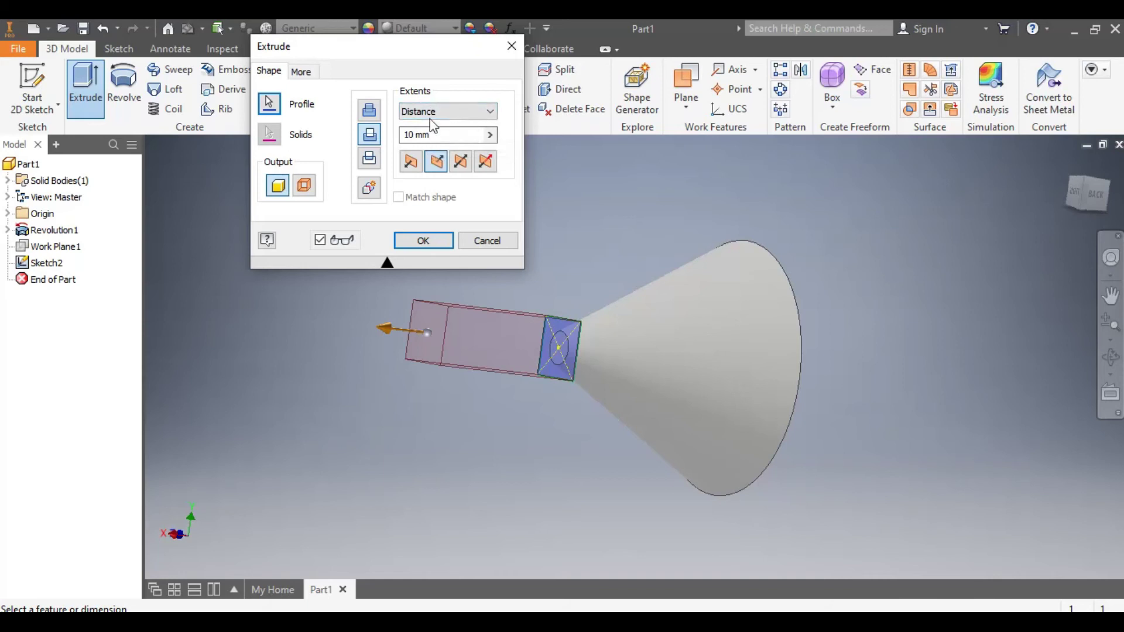
pyautogui.click(431, 112)
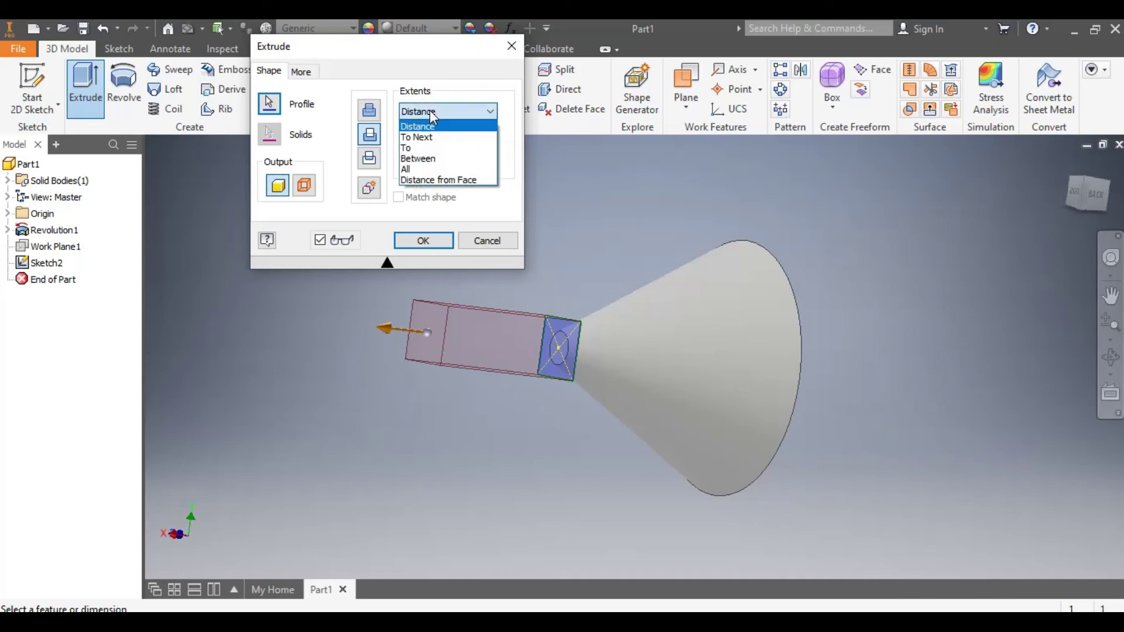
pyautogui.click(418, 169)
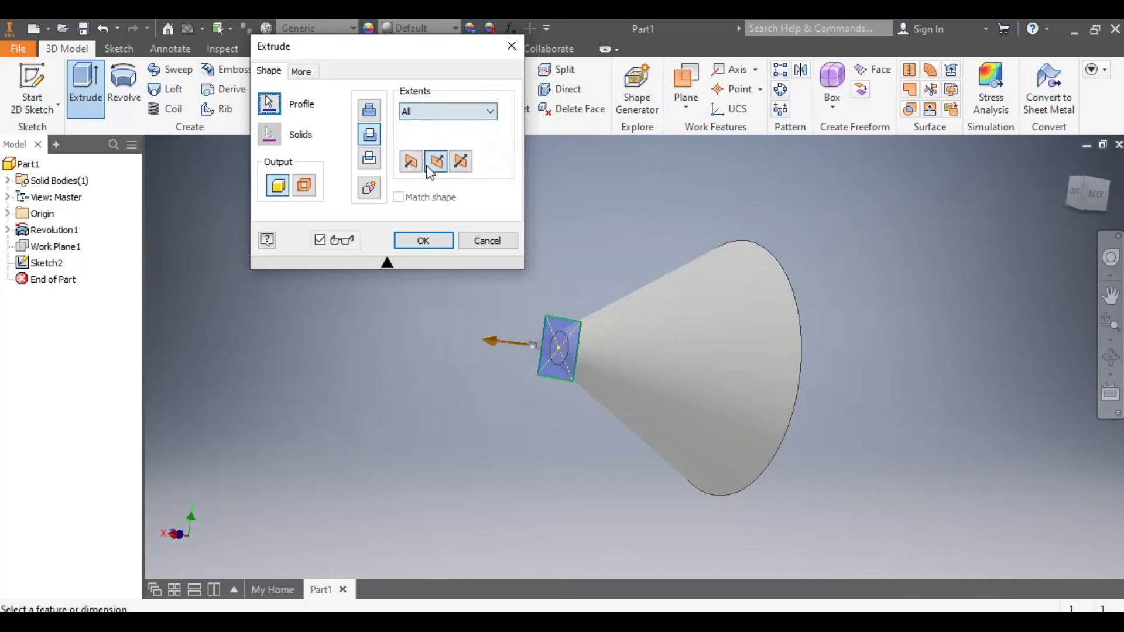
pyautogui.click(416, 244)
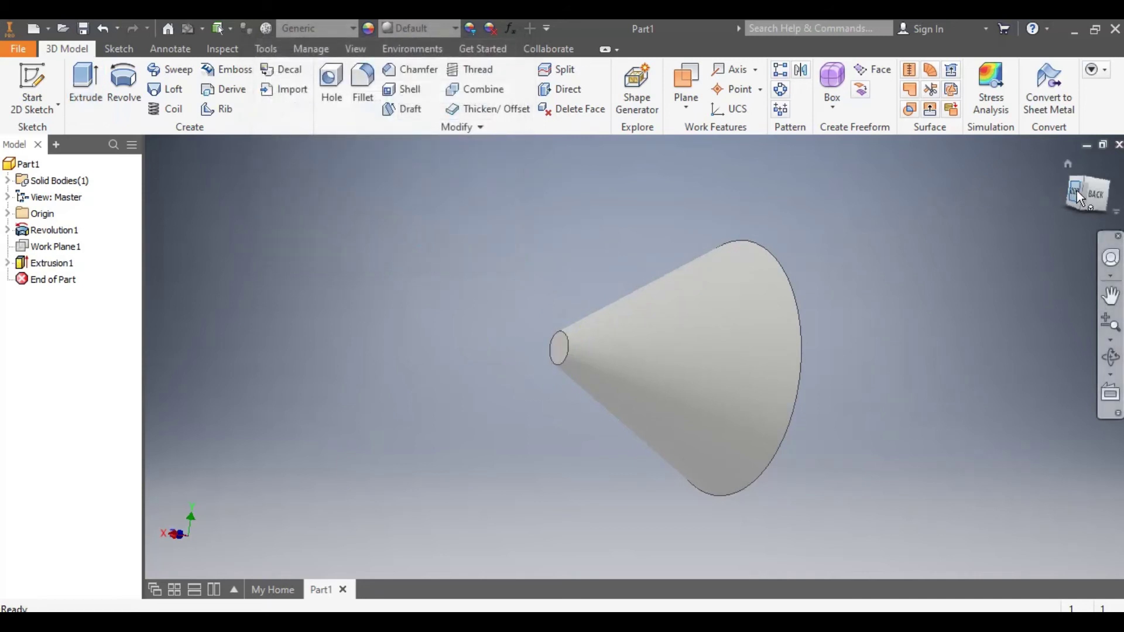
# Orbit to face the cone's wide base and bring up the Shell settings
pyautogui.moveTo(1097, 196)
pyautogui.mouseDown()
pyautogui.moveTo(887, 169)
pyautogui.moveTo(339, 139)
pyautogui.moveTo(431, 179)
pyautogui.moveTo(523, 164)
pyautogui.mouseUp()
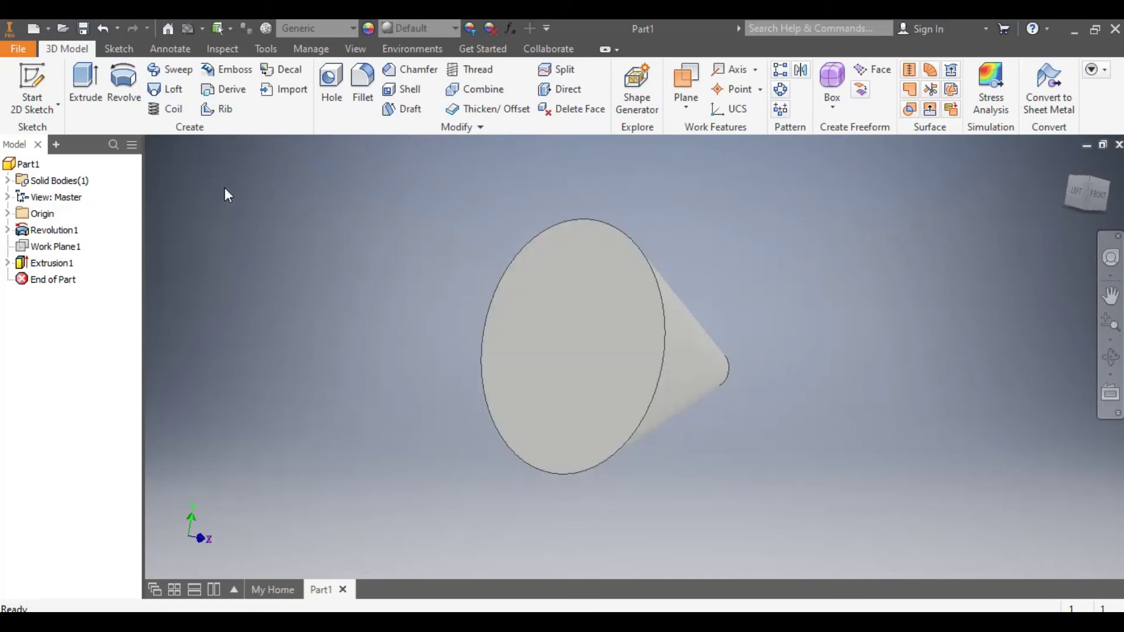
pyautogui.click(410, 90)
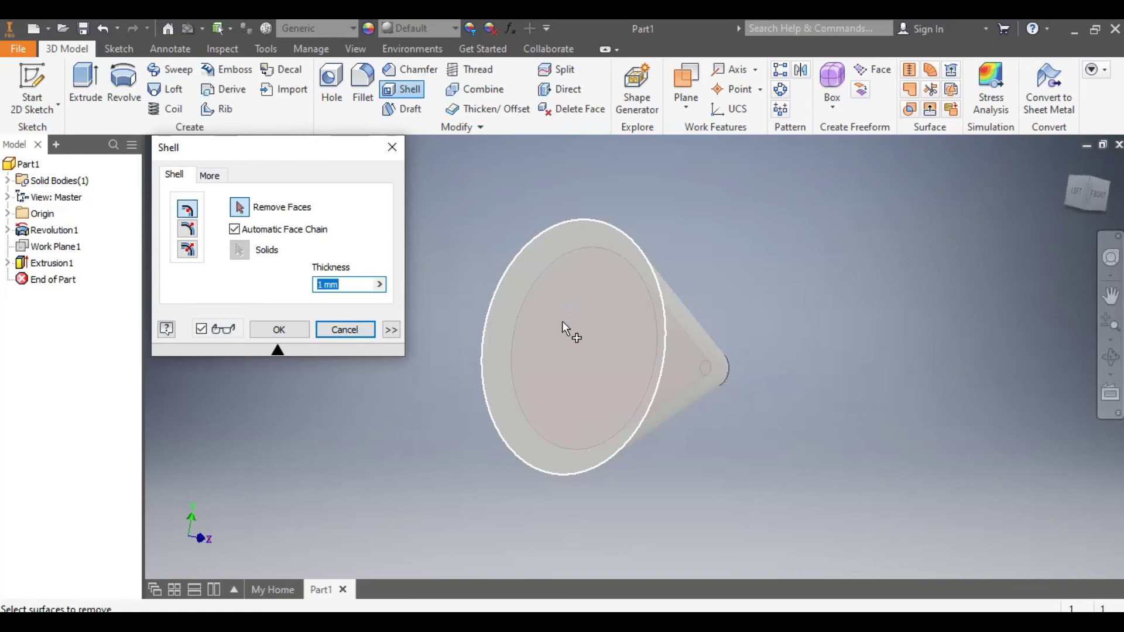
# Shell the cone with a 2 mm wall, removing the wide base face
pyautogui.click(562, 321)
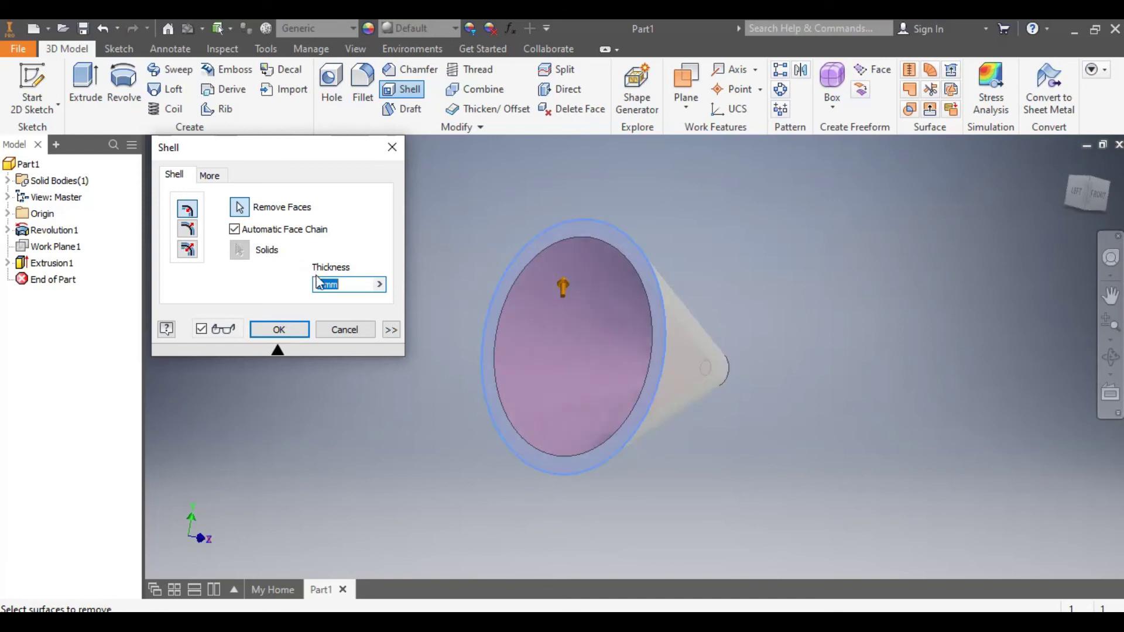
pyautogui.write('2')
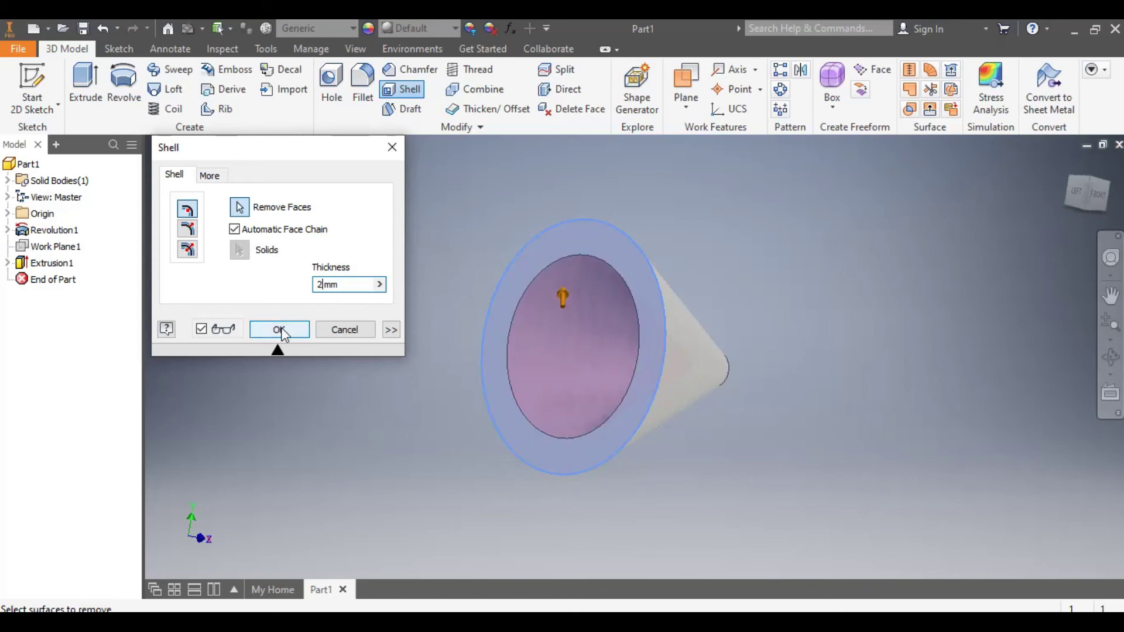
pyautogui.click(281, 327)
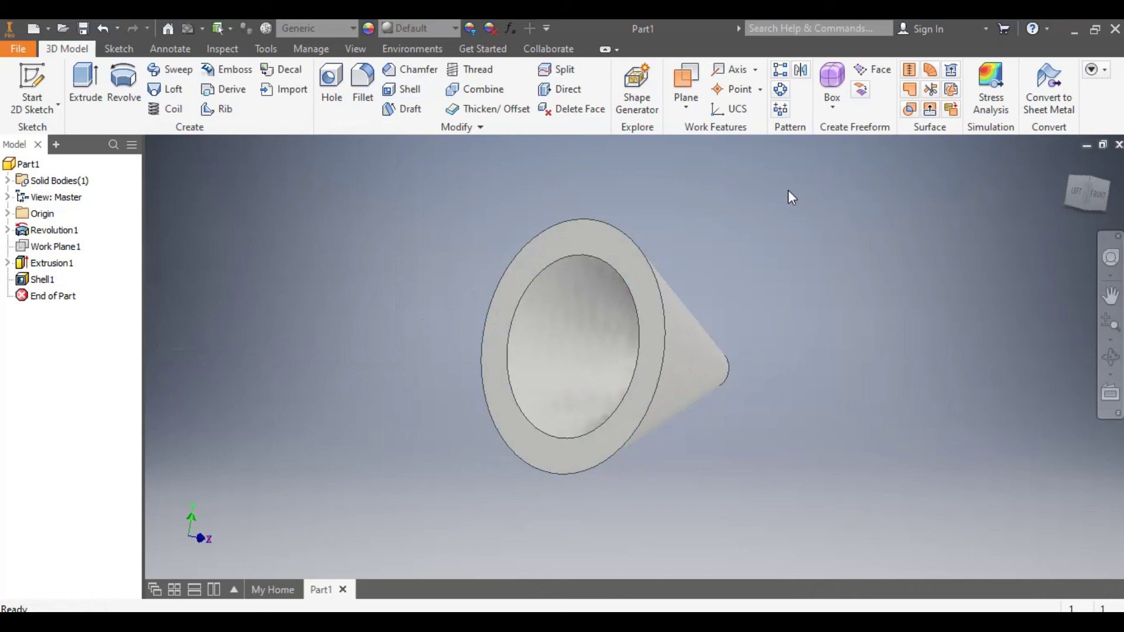
pyautogui.click(1087, 193)
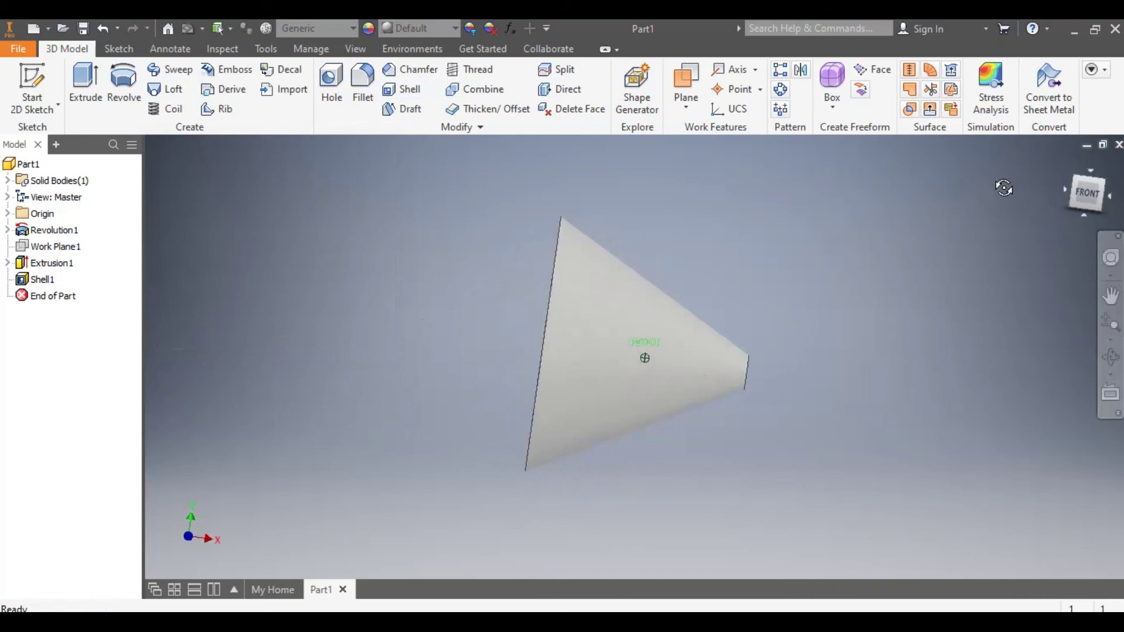
pyautogui.moveTo(1003, 186)
pyautogui.keyDown('shift'); pyautogui.mouseDown(button='middle')
pyautogui.moveTo(705, 138)
pyautogui.moveTo(1003, 514)
pyautogui.moveTo(1060, 525)
pyautogui.moveTo(891, 502)
pyautogui.moveTo(934, 531)
pyautogui.moveTo(996, 531)
pyautogui.moveTo(813, 501)
pyautogui.moveTo(671, 507)
pyautogui.moveTo(765, 550)
pyautogui.moveTo(753, 482)
pyautogui.mouseUp(button='middle'); pyautogui.keyUp('shift')
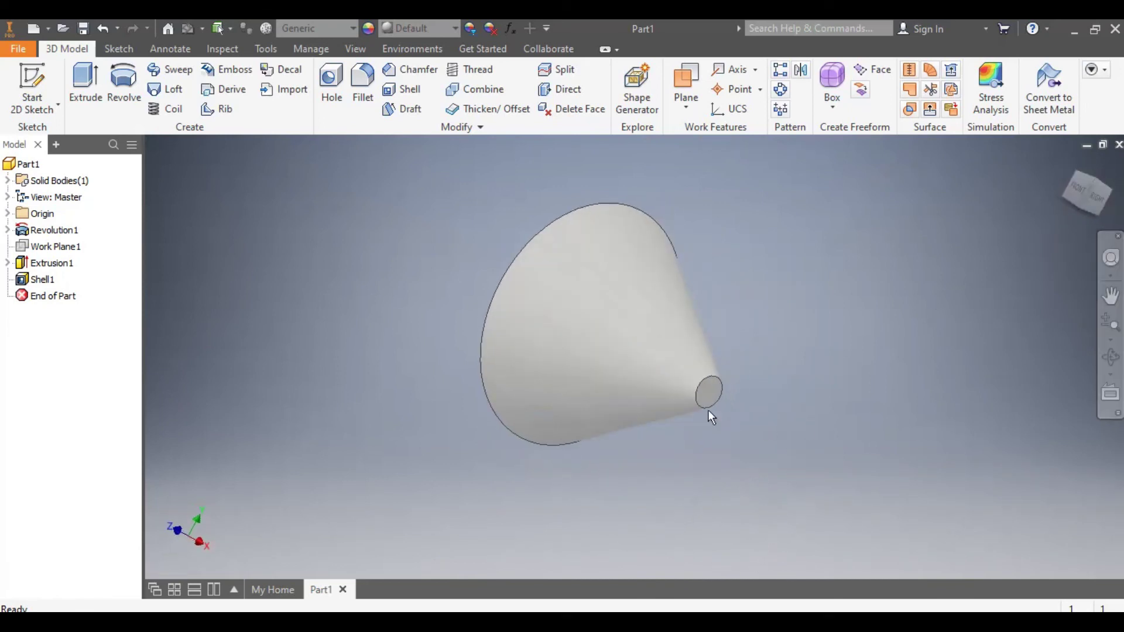
pyautogui.keyDown('shift'); pyautogui.moveTo(644, 358); pyautogui.dragTo(654, 351, button='middle'); pyautogui.keyUp('shift')
pyautogui.moveTo(1082, 193)
pyautogui.mouseDown()
pyautogui.moveTo(1105, 201)
pyautogui.moveTo(1087, 189)
pyautogui.mouseUp()
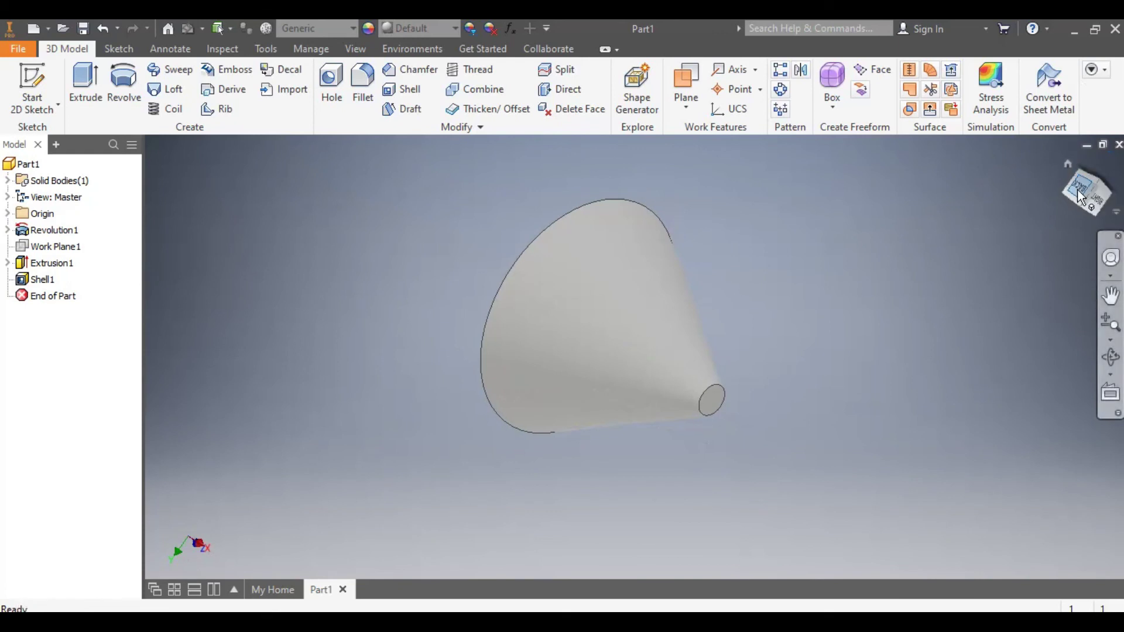
pyautogui.click(1110, 257)
pyautogui.moveTo(644, 358)
pyautogui.mouseDown()
pyautogui.moveTo(151, 310)
pyautogui.moveTo(259, 332)
pyautogui.moveTo(307, 316)
pyautogui.mouseUp()
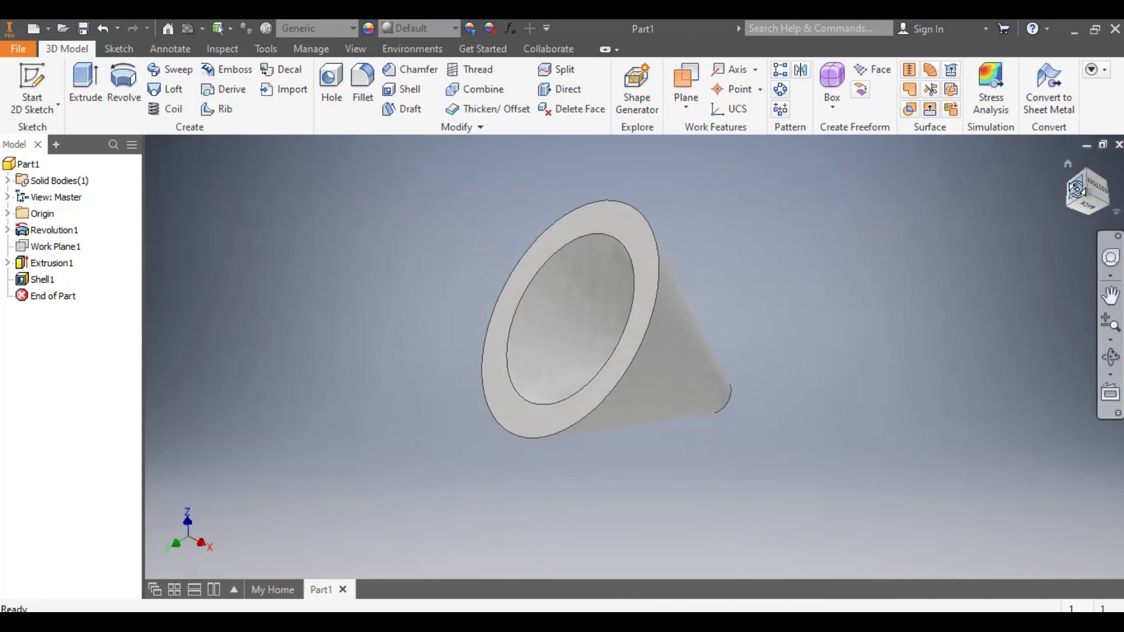
pyautogui.press('Escape')
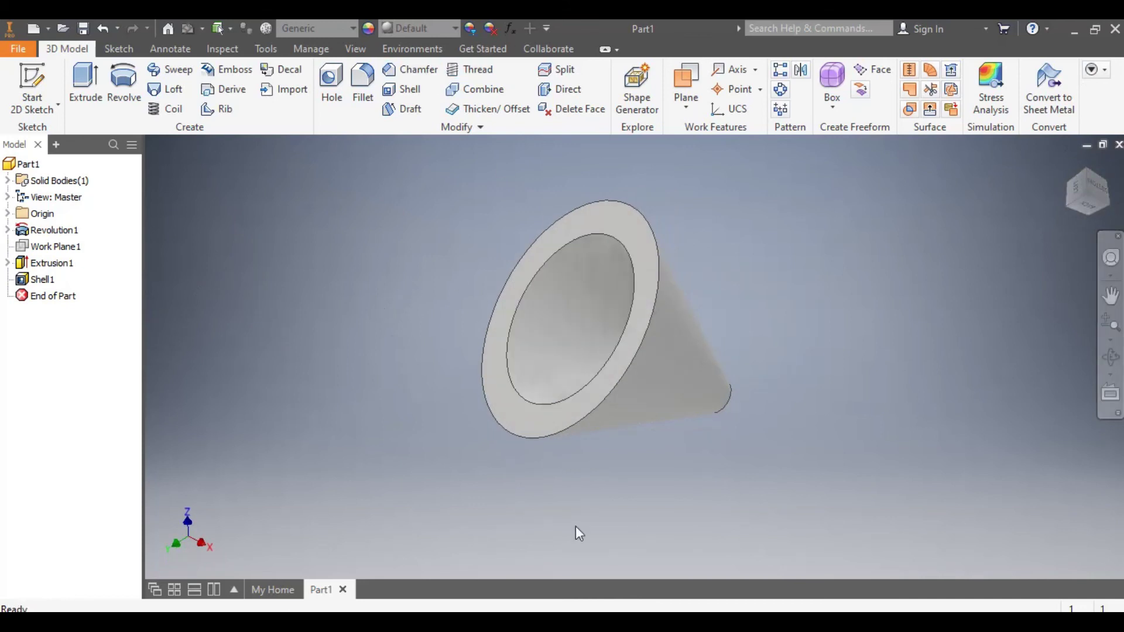